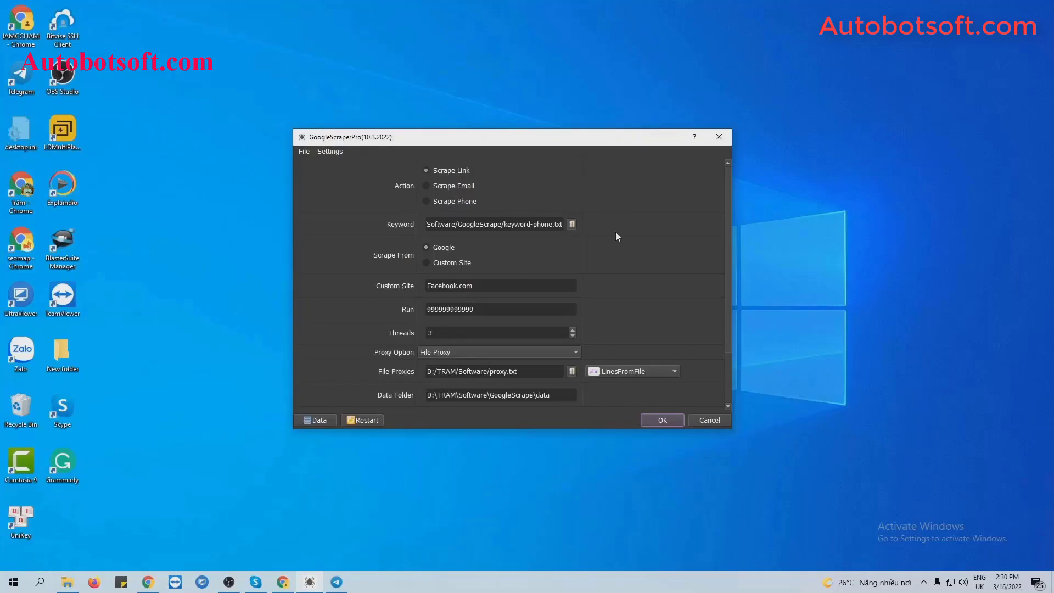
scroll(621, 234, "down", 1)
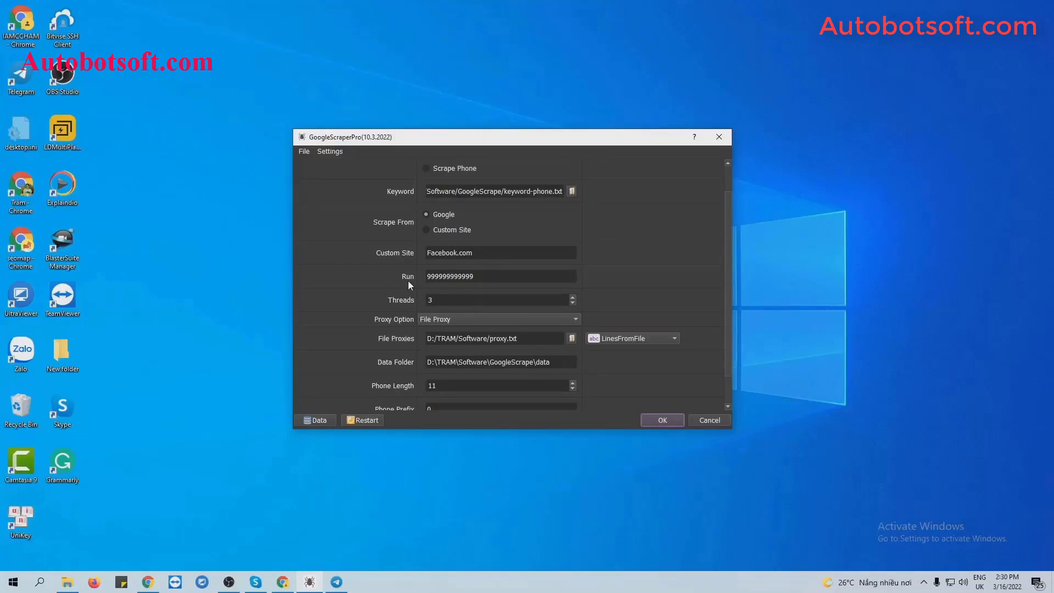
left_click(481, 278)
left_click_drag(481, 278, 414, 273)
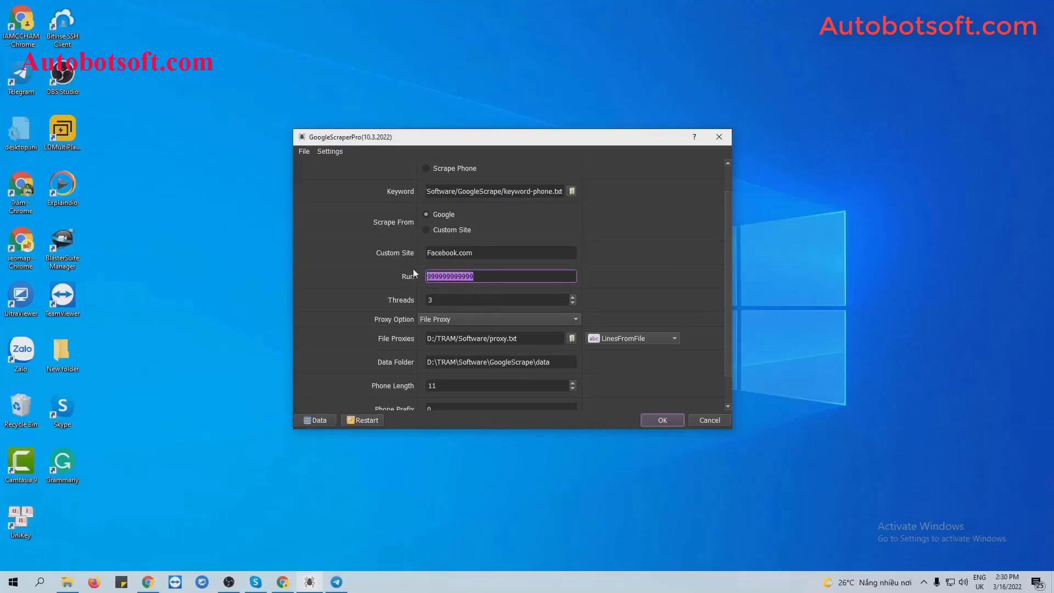
type("1000")
left_click(627, 272)
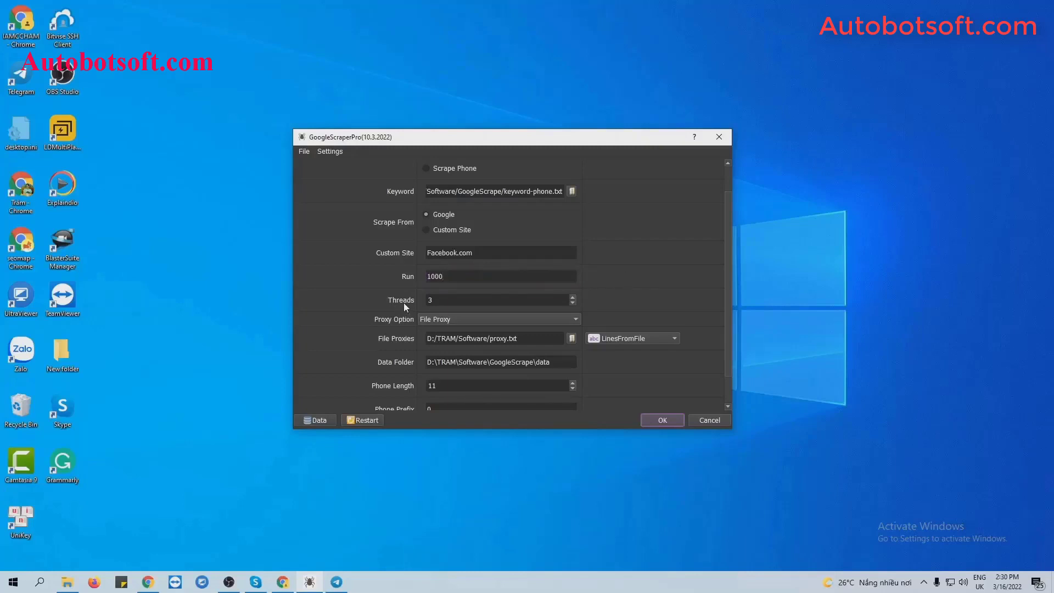
left_click(445, 301)
left_click(458, 320)
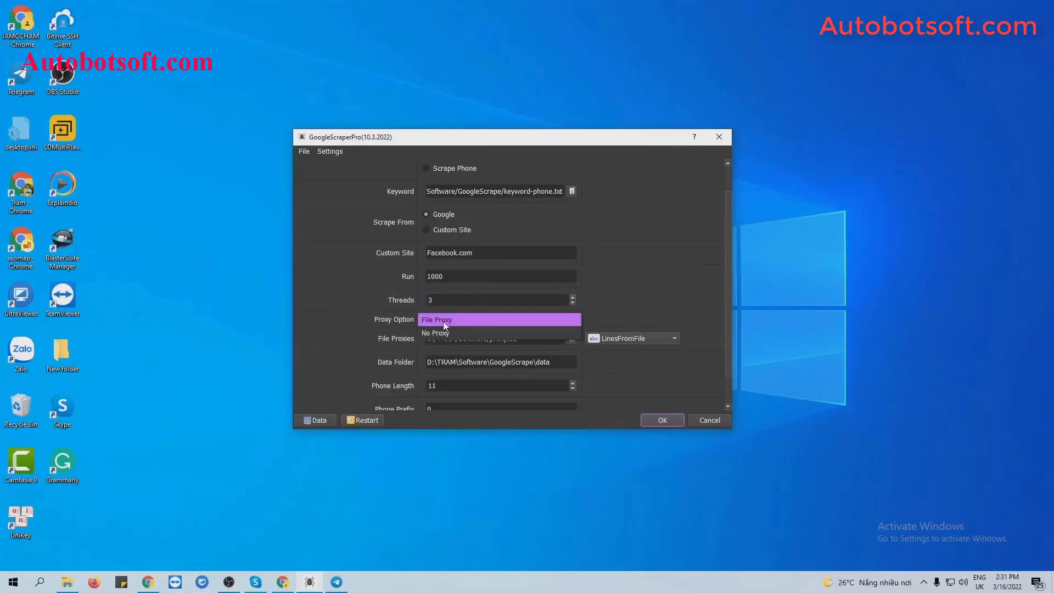
left_click(450, 322)
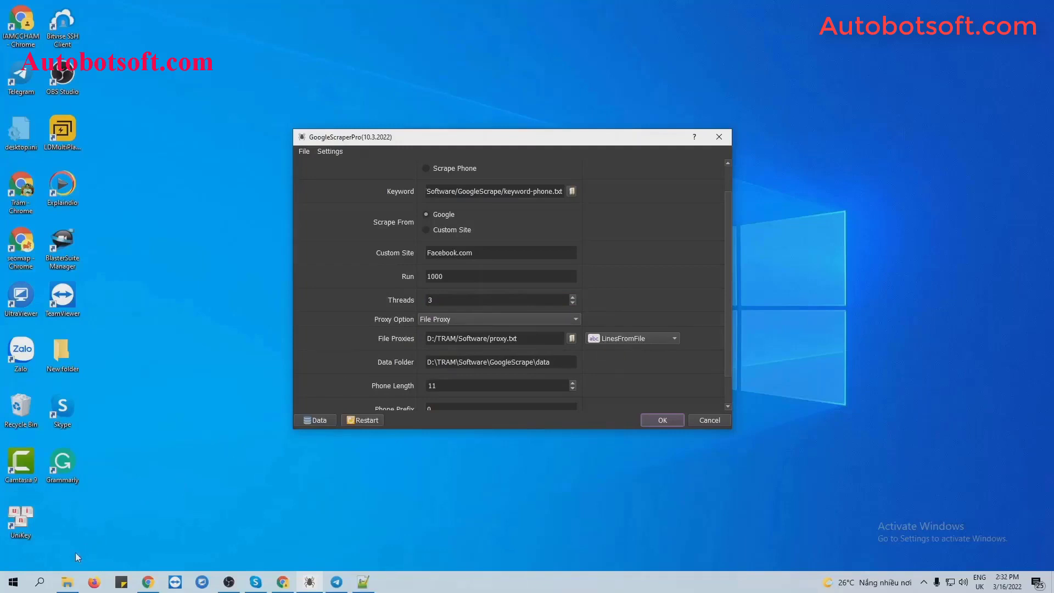
Step: Create a new text document named proxy.txt in the Google-scraper folder
left_click(67, 582)
right_click(362, 371)
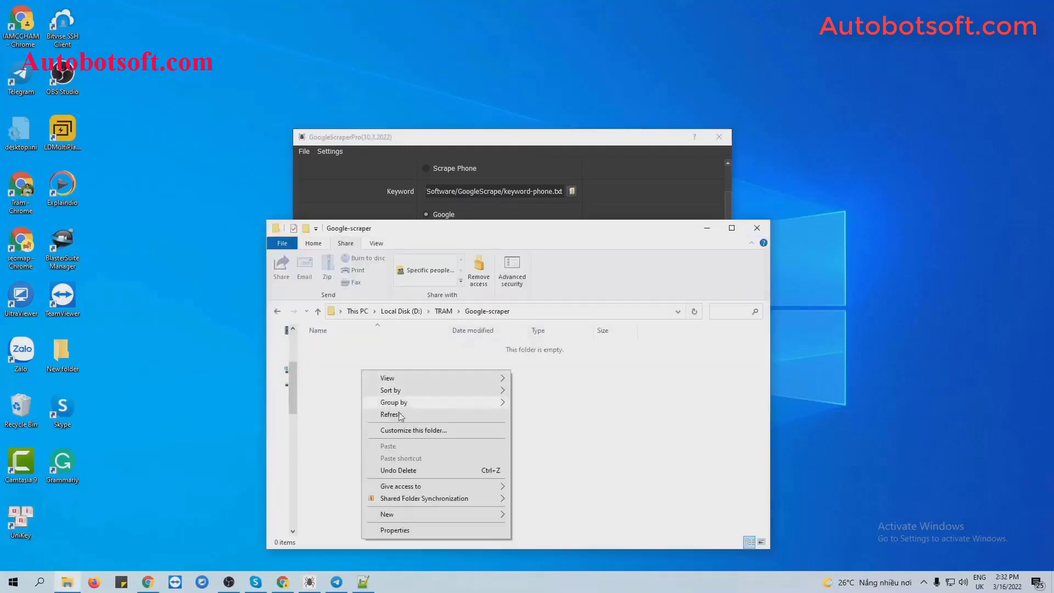
mouse_move(439, 515)
left_click(519, 490)
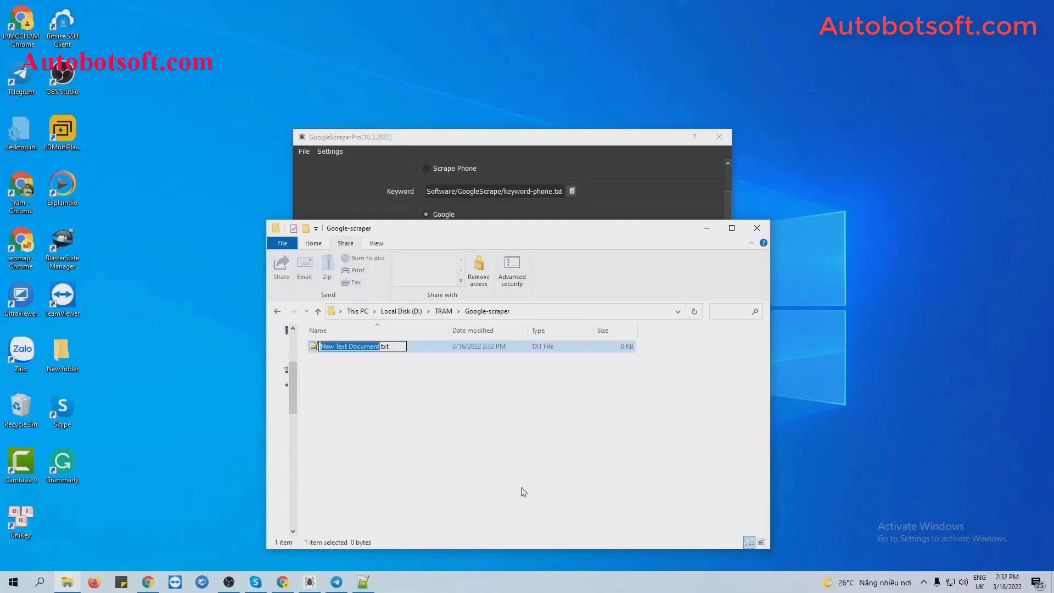
type("proxy")
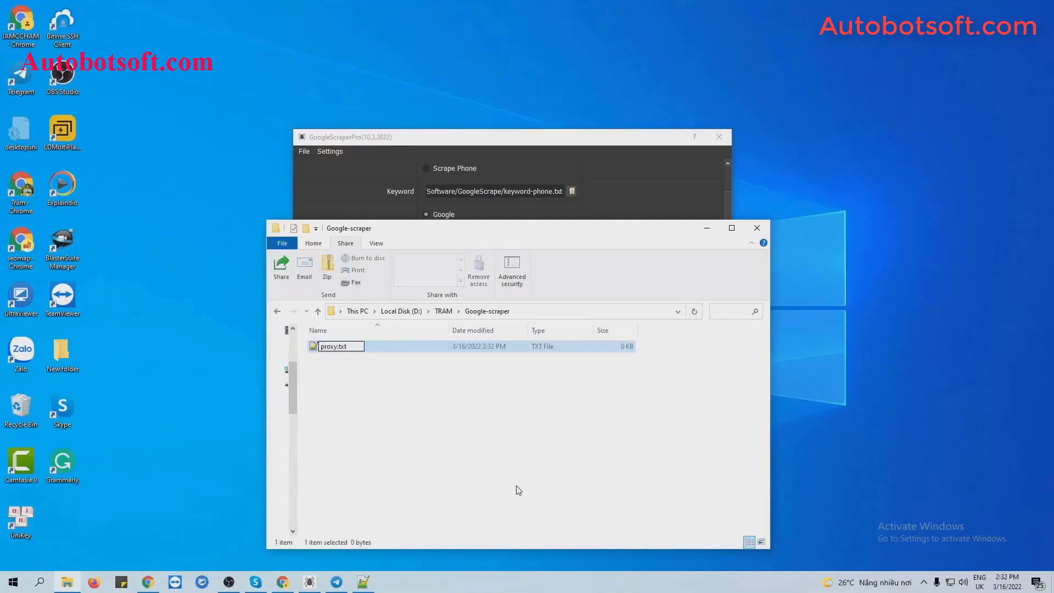
key("Return")
Step: Paste the 30 proxy addresses into proxy.txt in Notepad++, remove the blank last line, and save
double_click(390, 349)
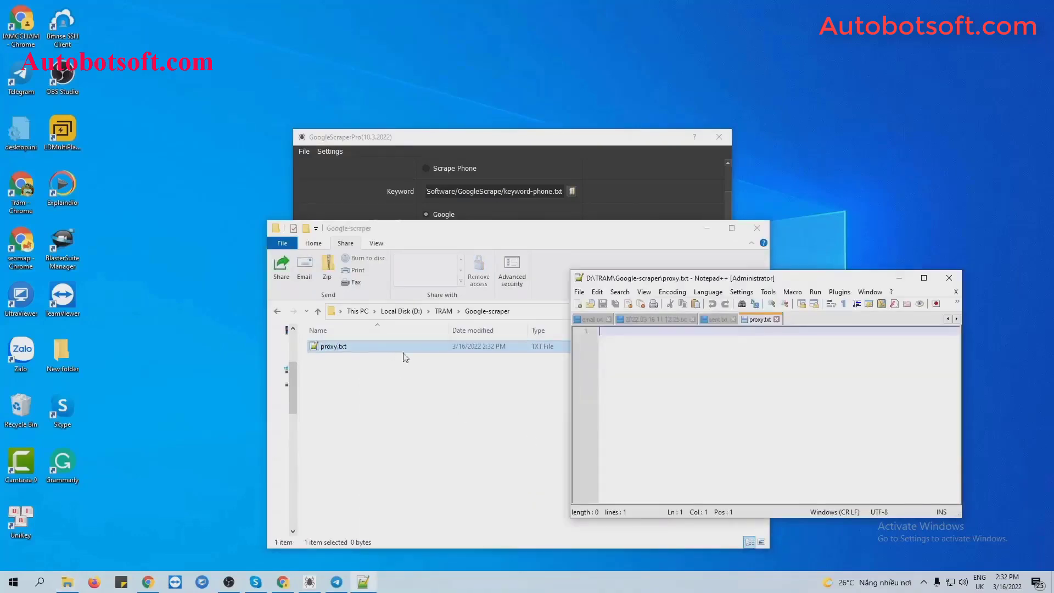
key("ctrl+v")
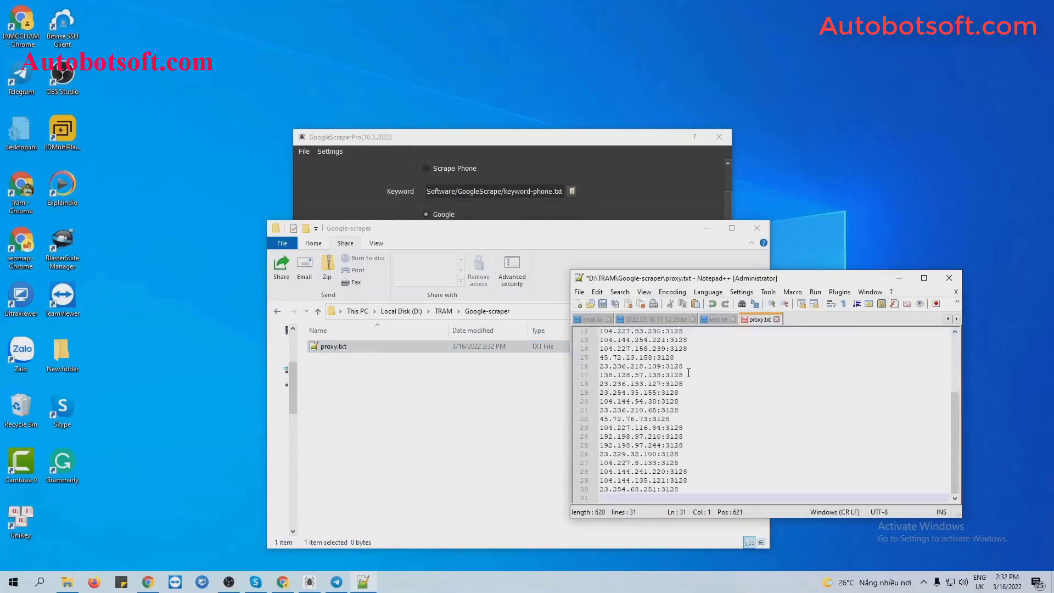
key("BackSpace")
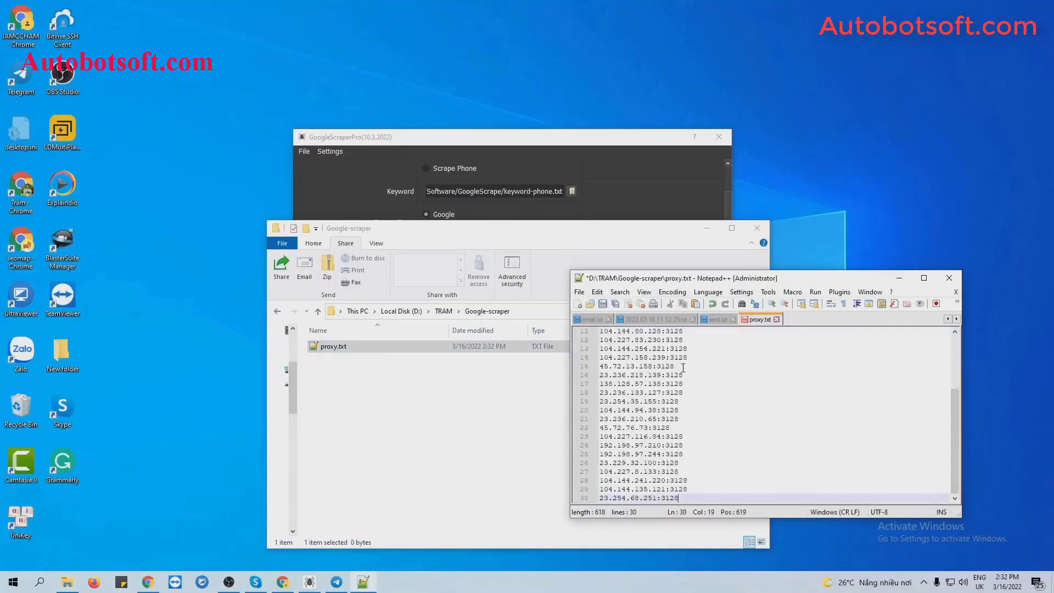
left_click(602, 304)
left_click(899, 278)
Step: Select proxy.txt as the File Proxies source
left_click(714, 230)
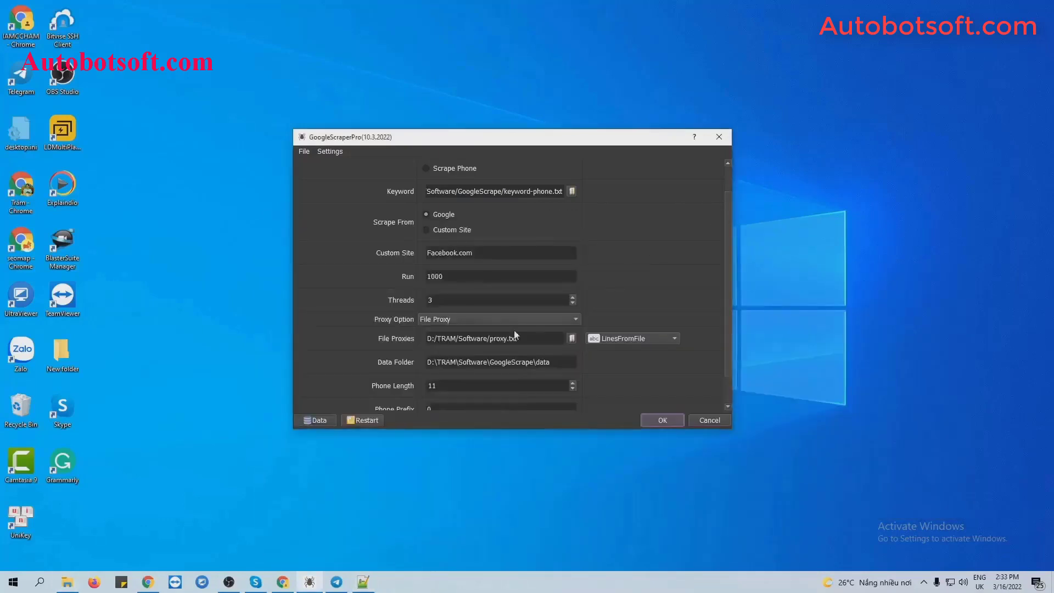
left_click(572, 338)
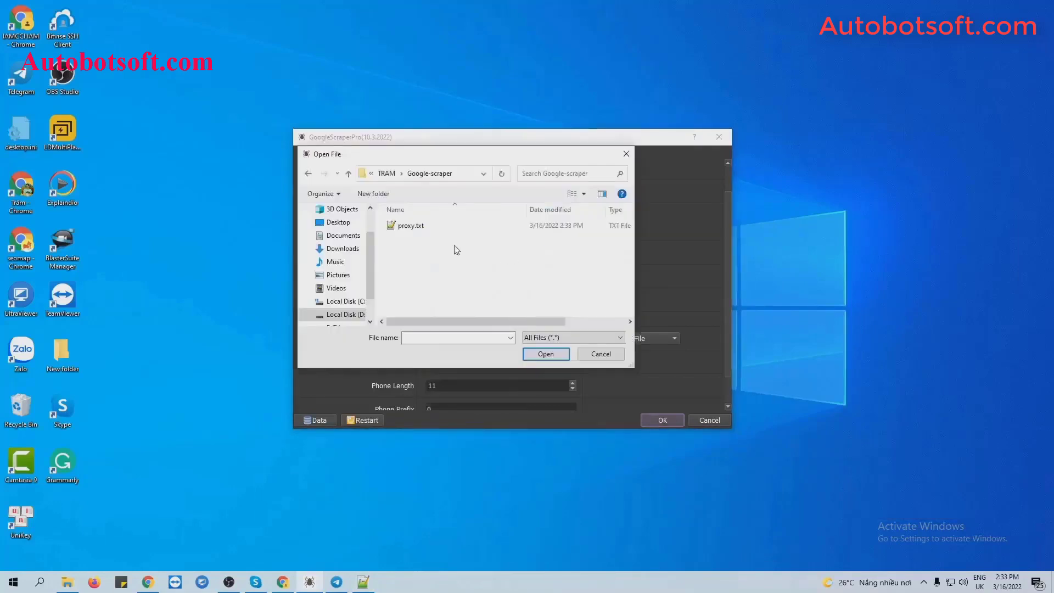
left_click(411, 225)
left_click(545, 354)
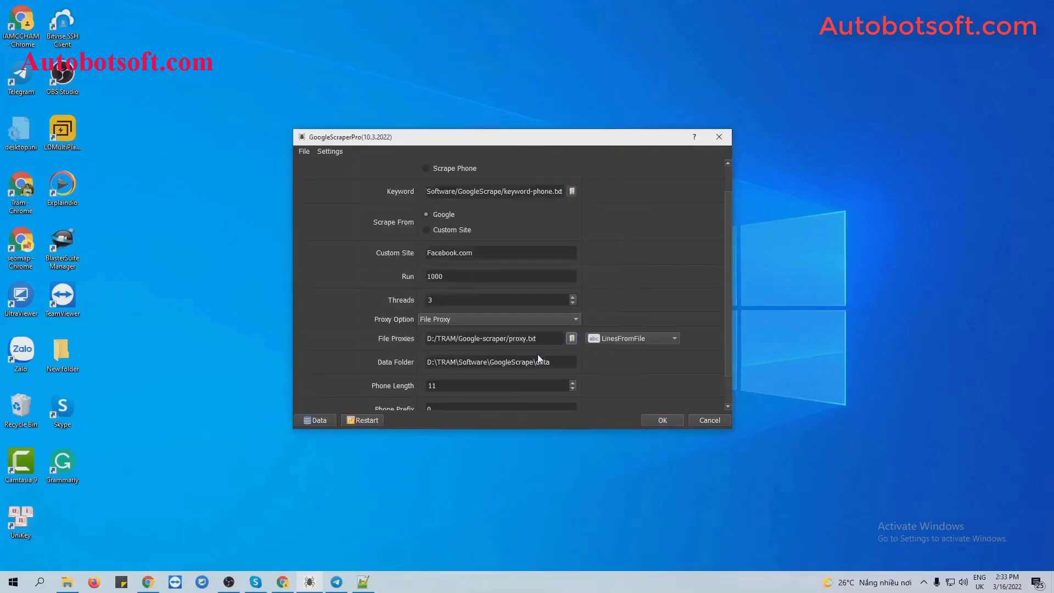
left_click(638, 338)
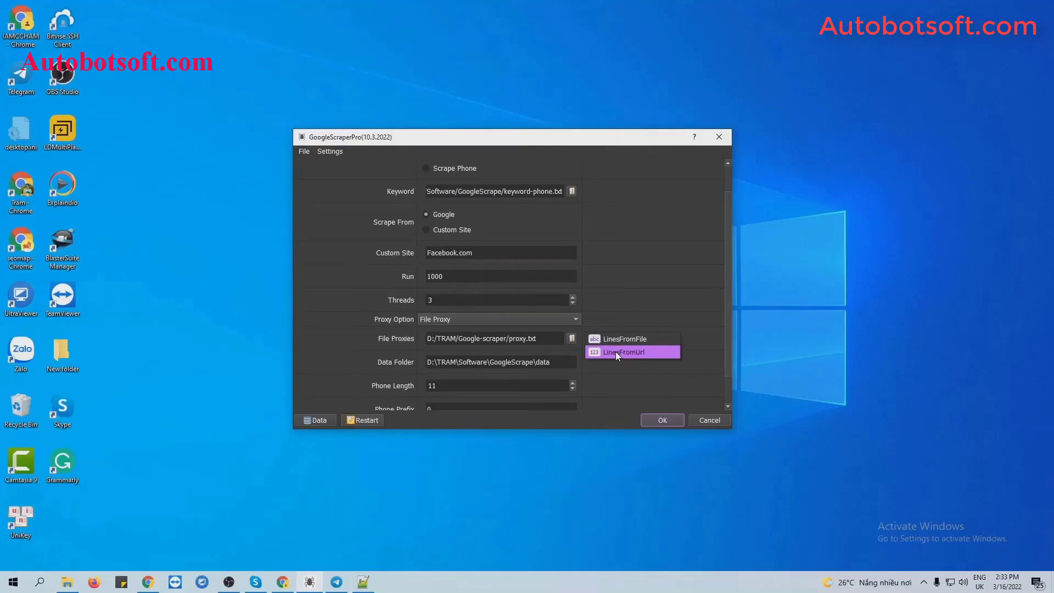
left_click(615, 351)
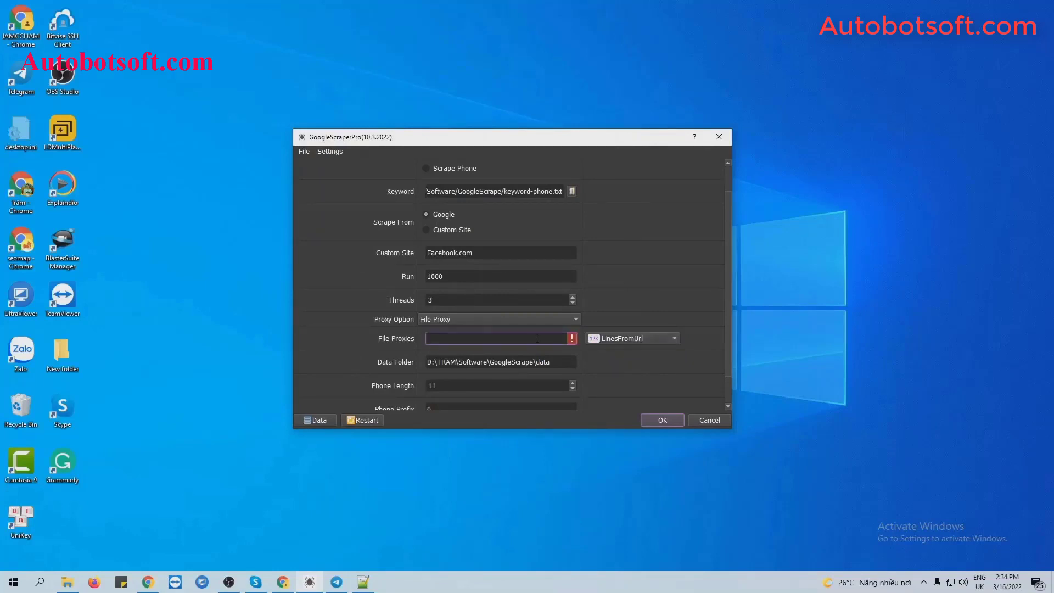
type("https://trangtimviec.com/qniggscraper.txt")
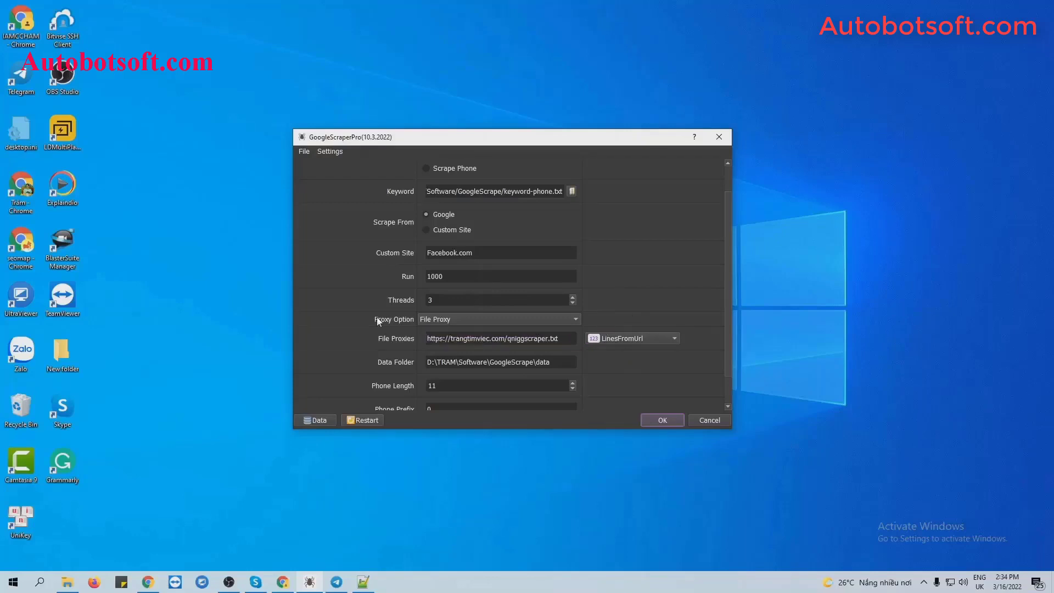
left_click(454, 319)
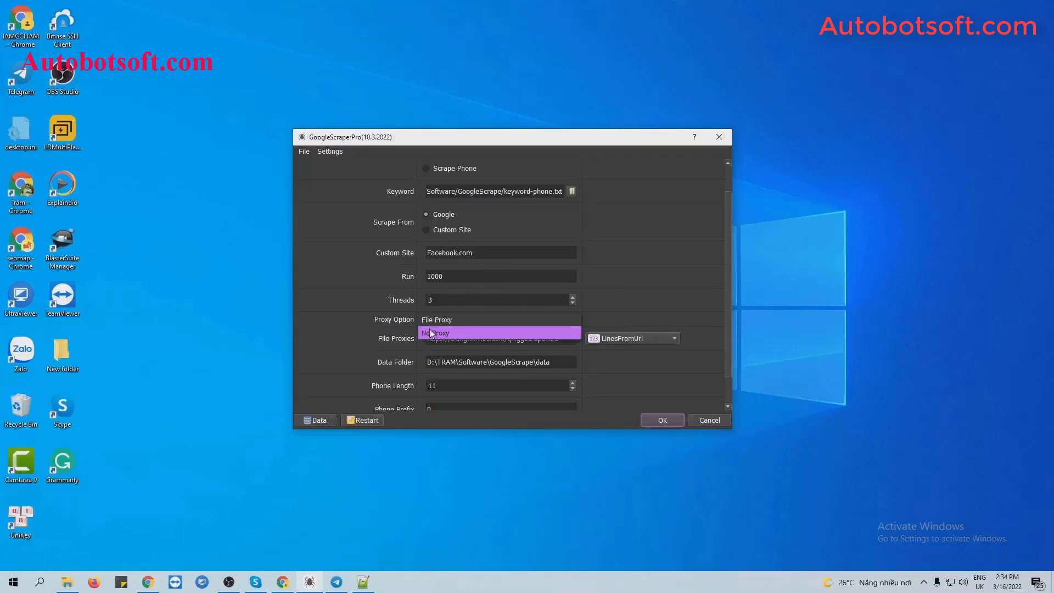
left_click(637, 303)
scroll(721, 321, "down", 1)
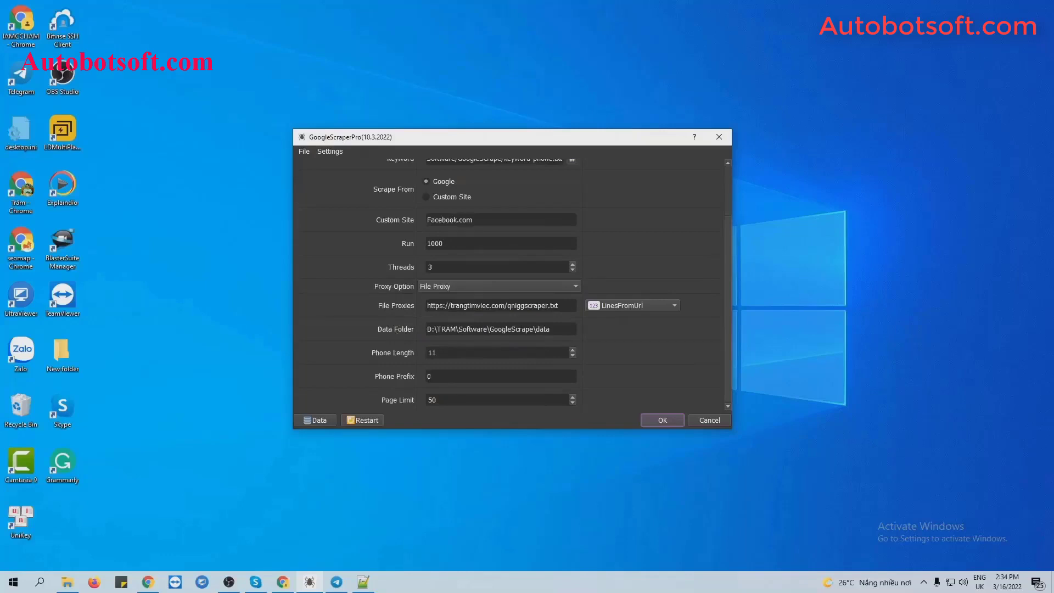
Step: Create a folder named data in Google-scraper, open it, and reveal D:\TRAM\Google-scraper\data
left_click(66, 582)
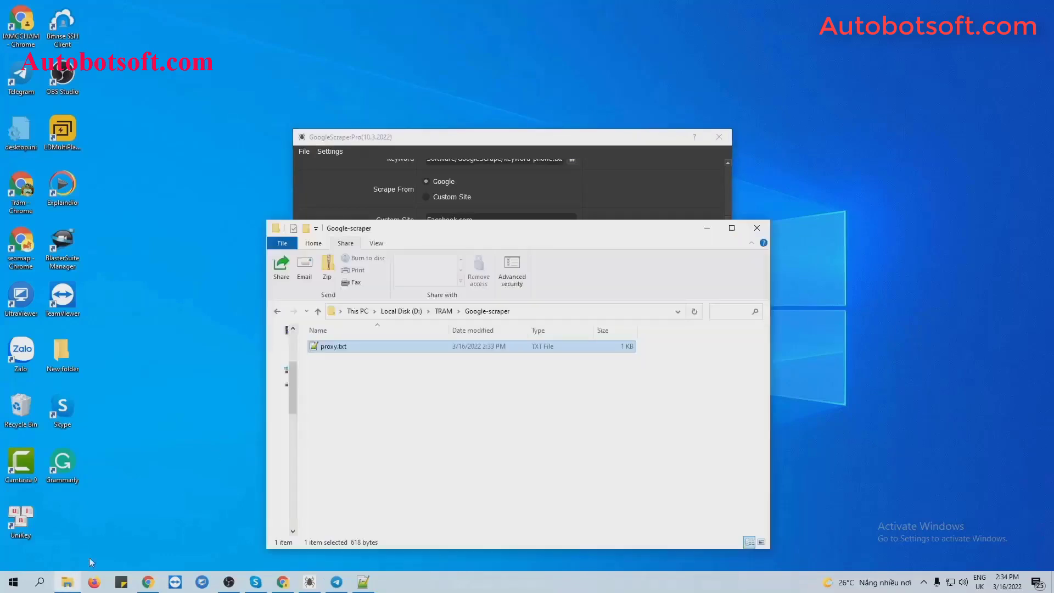
right_click(341, 376)
mouse_move(384, 517)
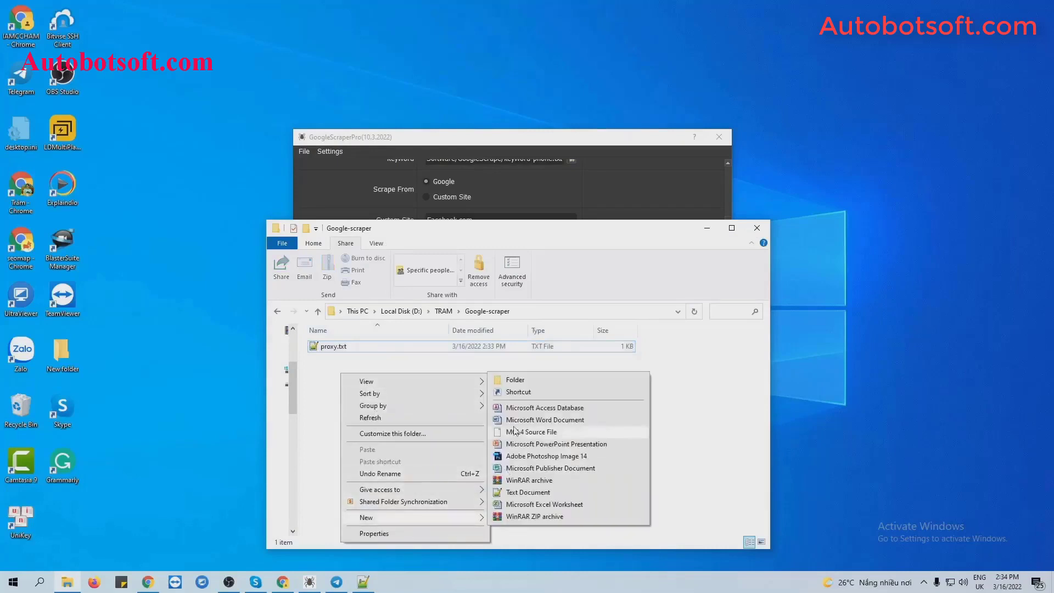
left_click(513, 383)
type("data")
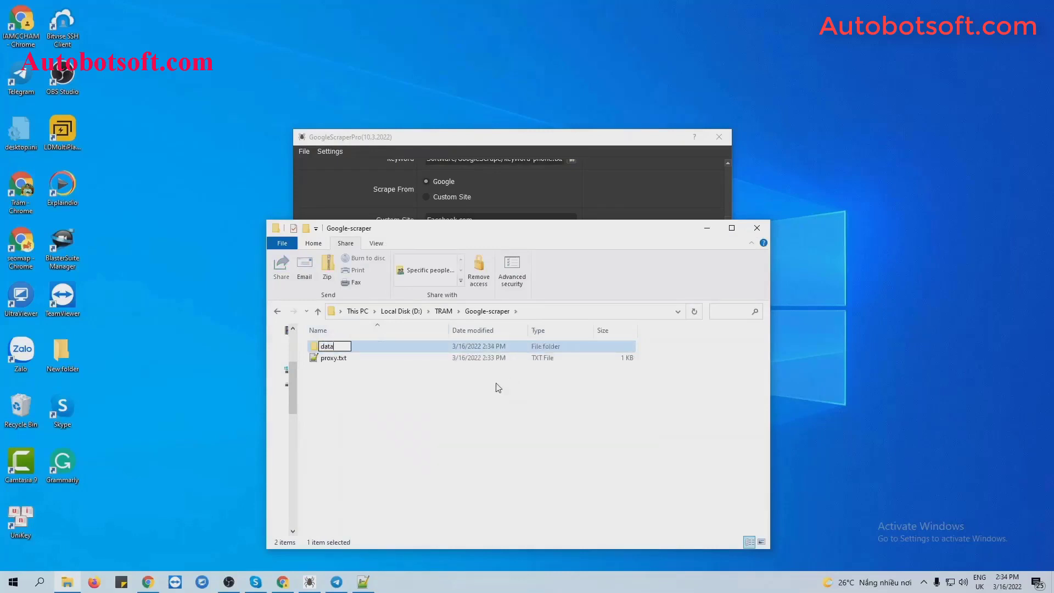
key("Return")
double_click(391, 347)
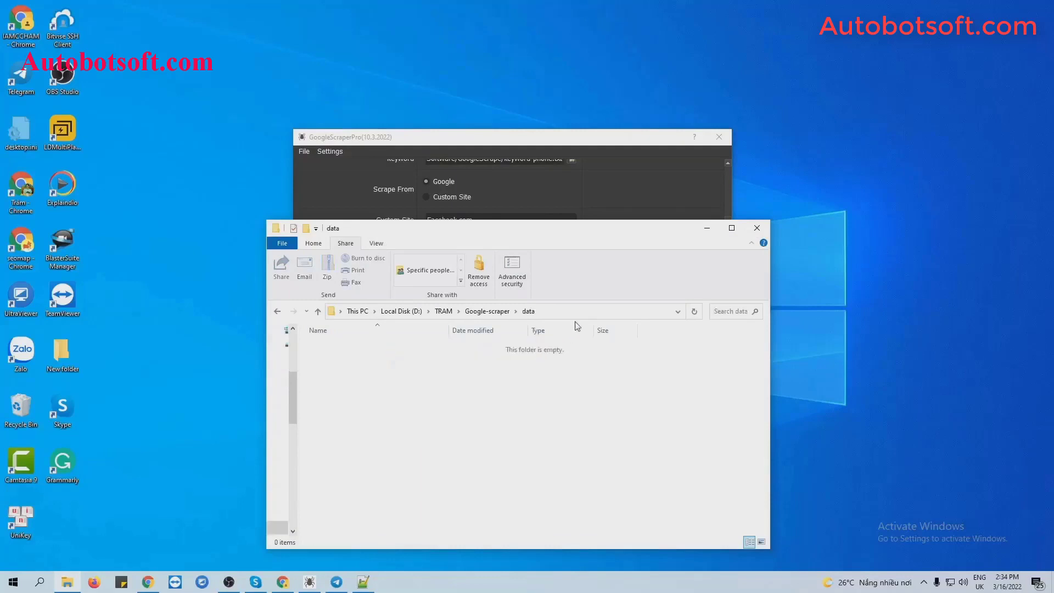
left_click(584, 312)
key("ctrl+c")
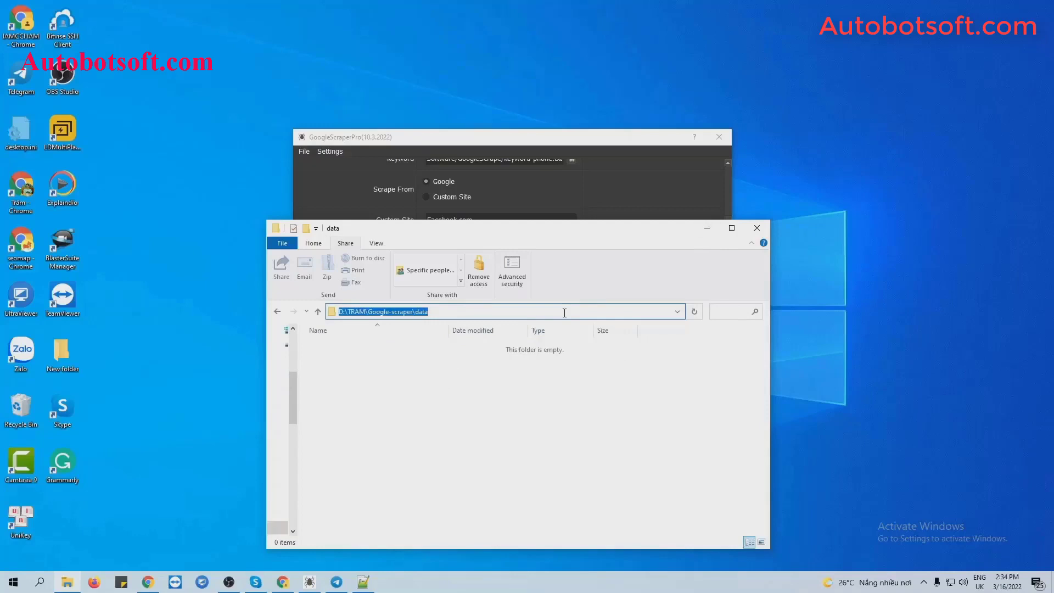
Step: Replace the Data Folder path with D:\TRAM\Google-scraper\data
left_click(708, 228)
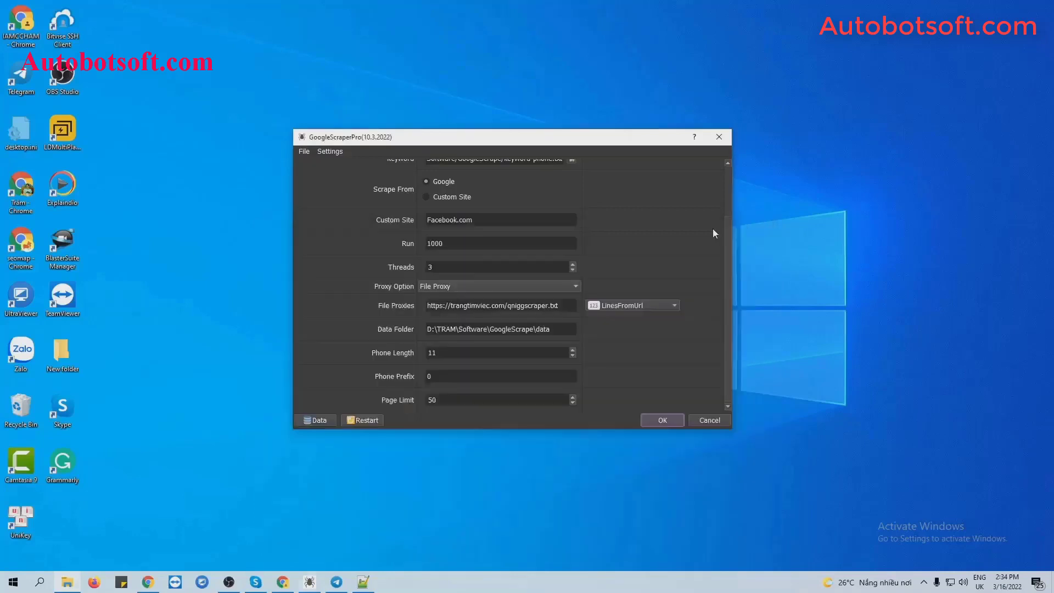
double_click(470, 329)
left_click(469, 328)
key("ctrl+v")
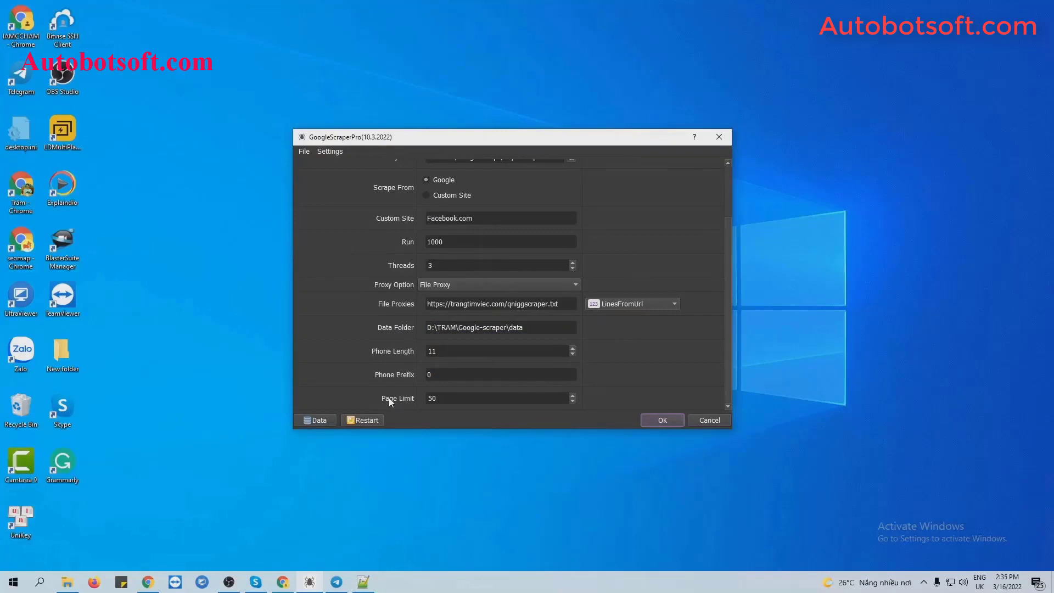
Step: Check the Google results for restaurant in the browser, then return to the scraper
left_click(148, 582)
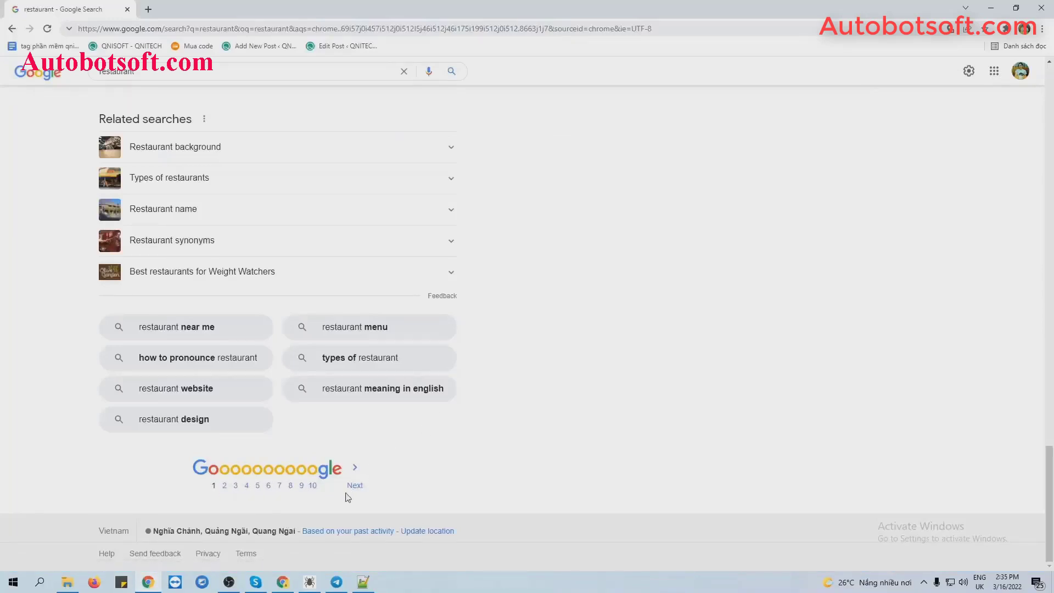
left_click(991, 8)
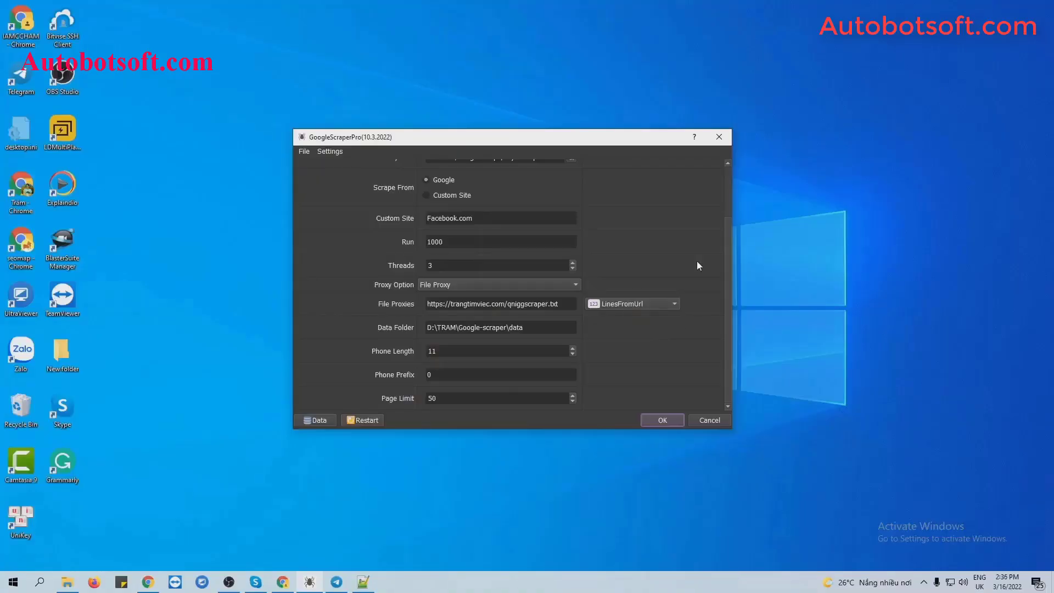
scroll(696, 262, "up", 3)
Step: Create a new text document named keyword.txt in the Google-scraper folder
left_click(67, 582)
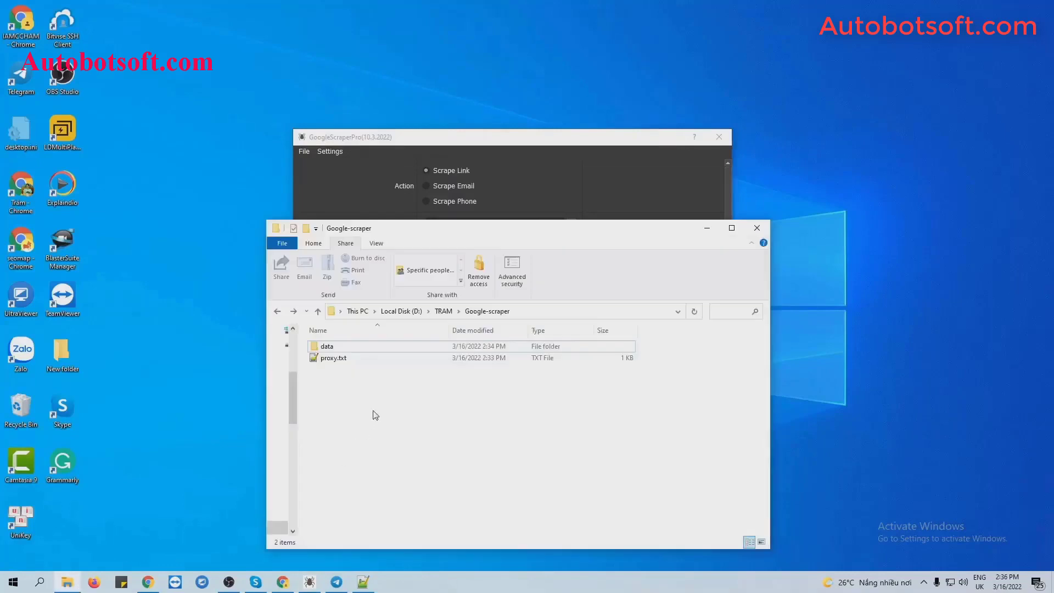
right_click(375, 380)
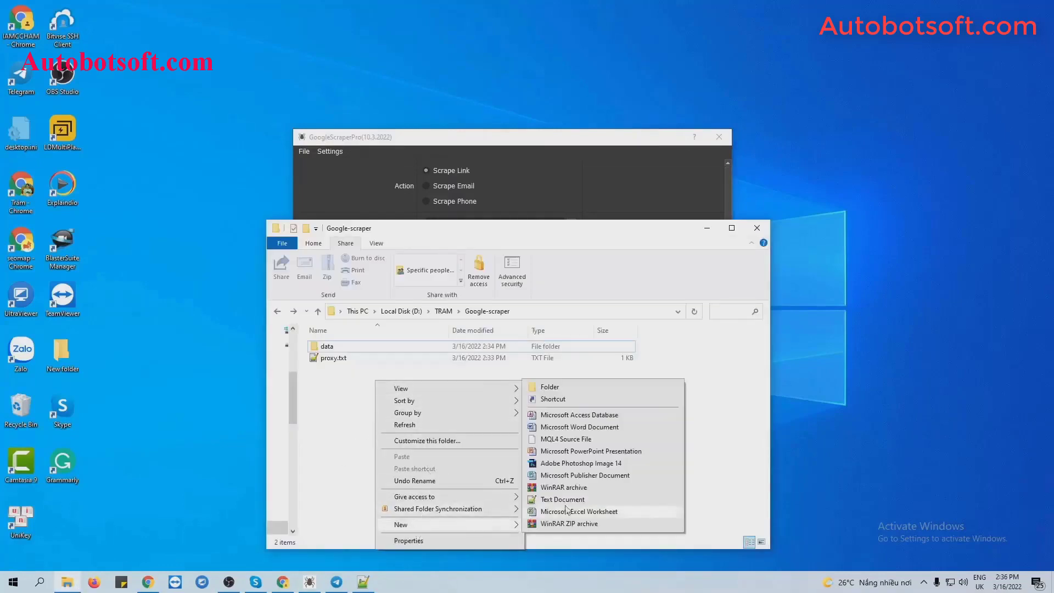
left_click(578, 500)
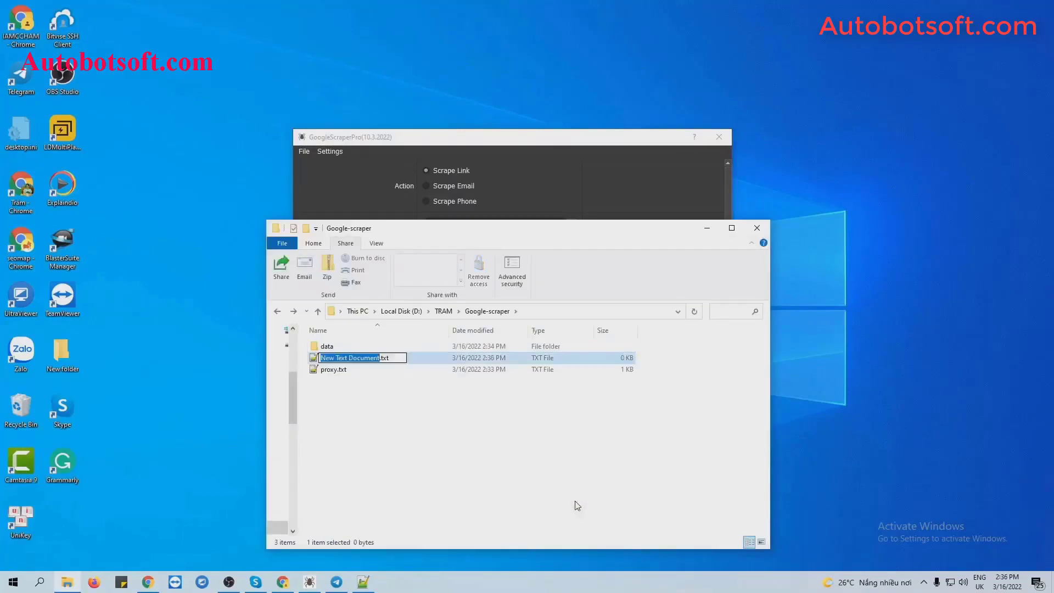
type("key")
type("word")
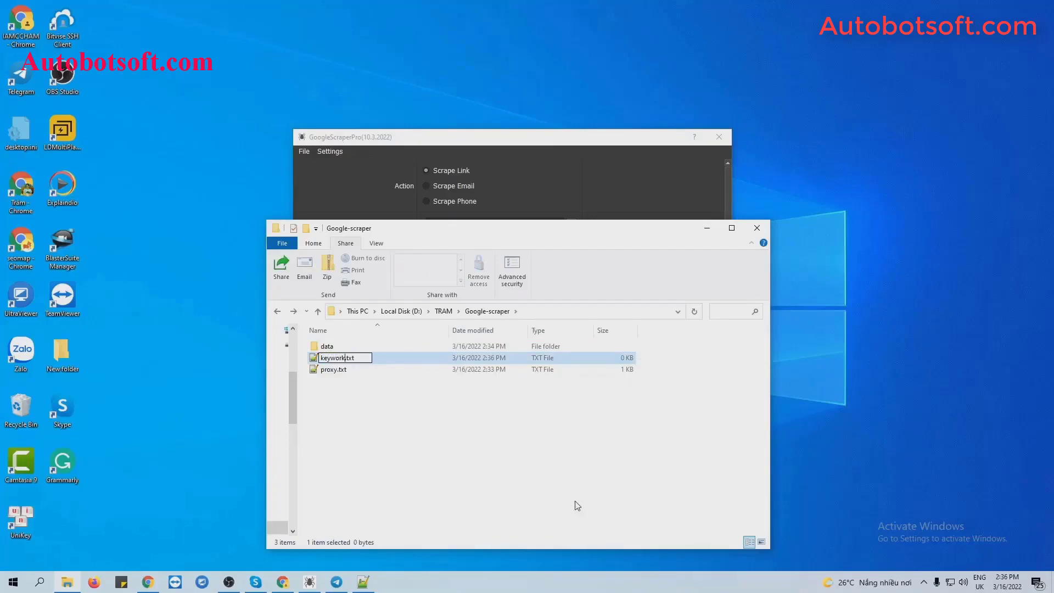
key("Return")
key("Return")
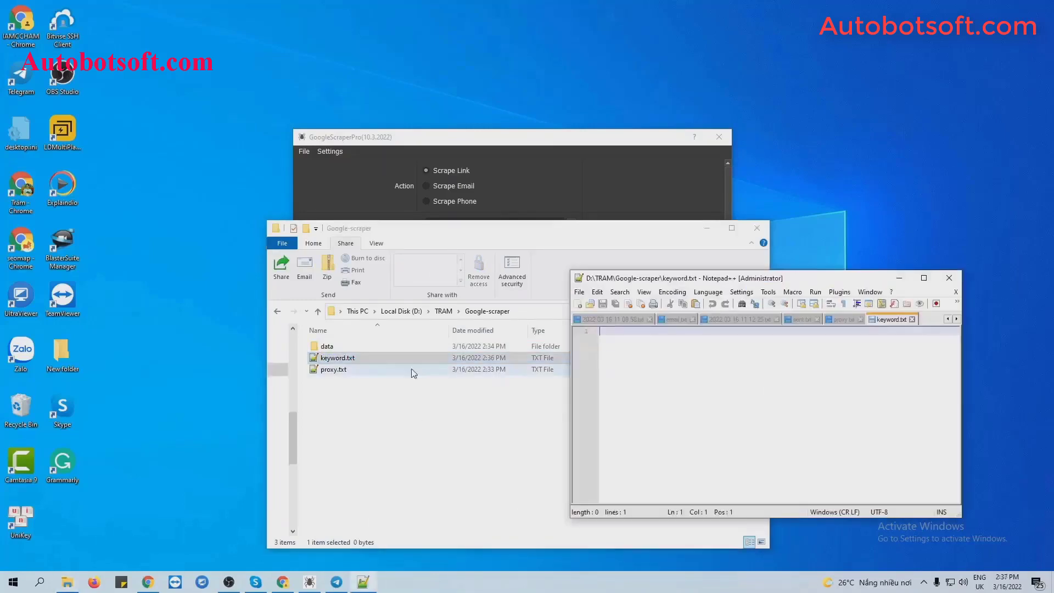
Step: Paste the ten search keywords into keyword.txt and save it
type("digital marketing in NEWYORK SEO Canada Restaurant United States Youtube Tool MMO Group Marketing in Viet Nam Hotel Da Lat Food and Beverage University in NEWYORK Travel in Thailand")
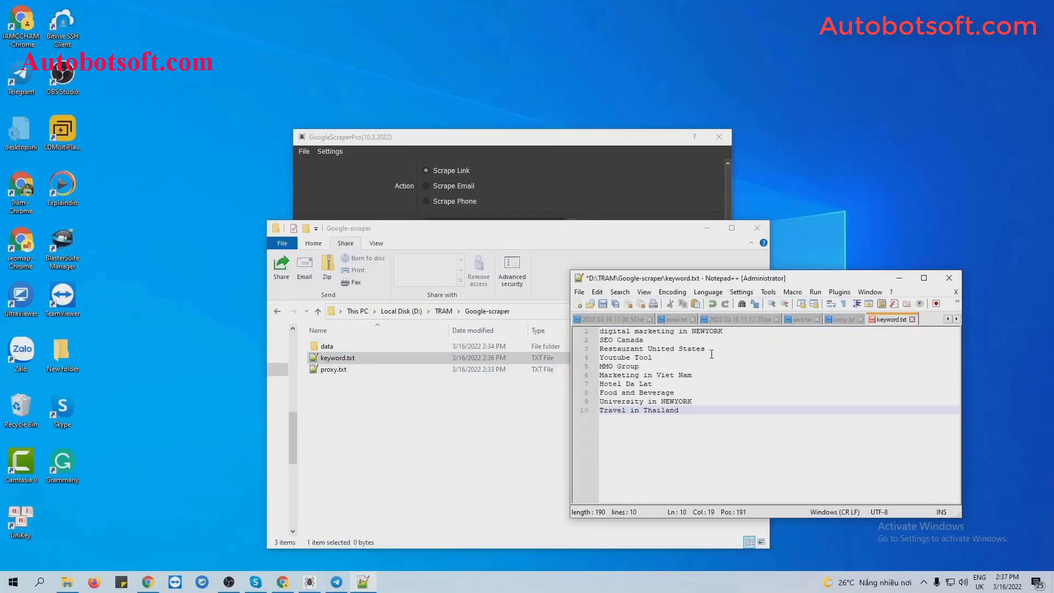
left_click(602, 304)
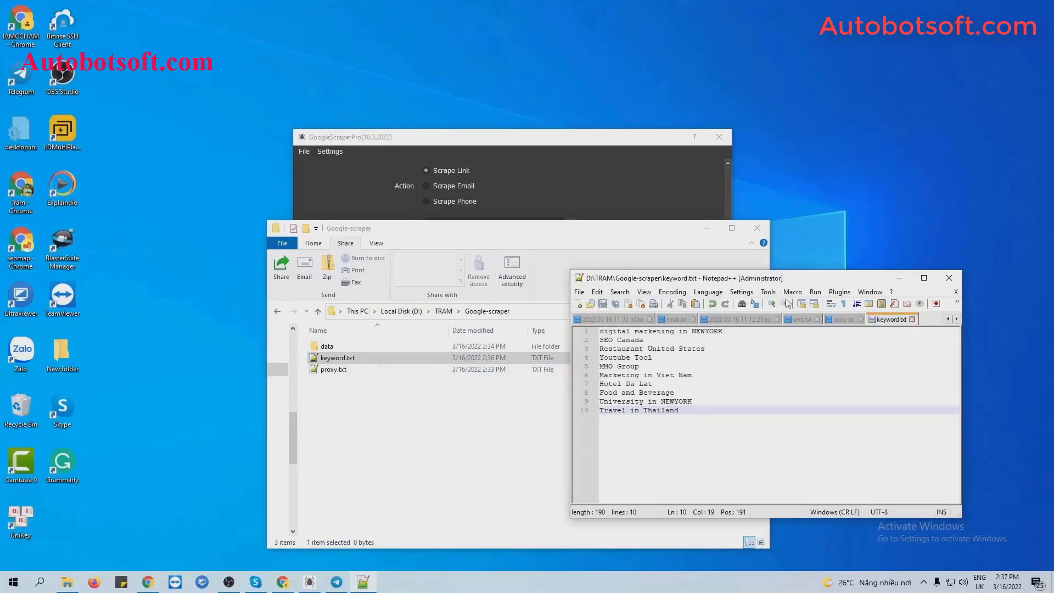
left_click(899, 280)
Step: Load keyword.txt as the keyword list and accept the settings to start scraping
left_click(707, 227)
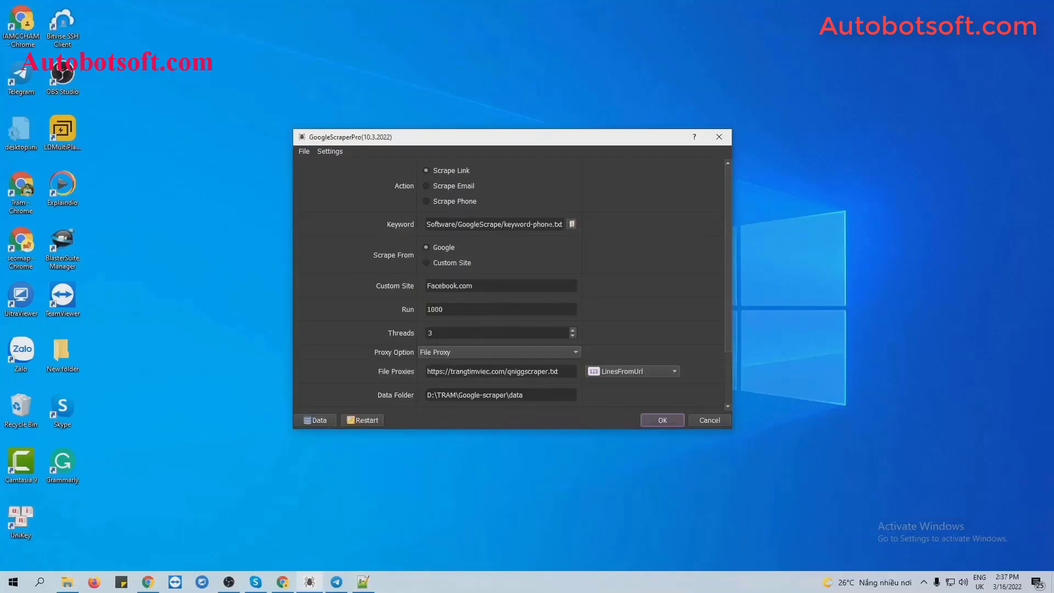
left_click(572, 224)
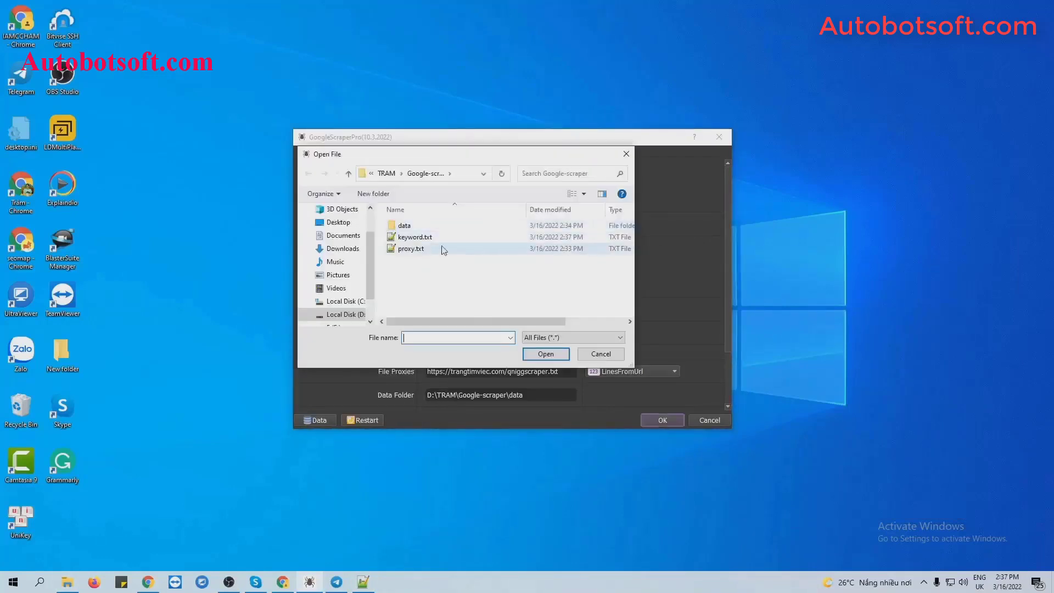
left_click(414, 237)
left_click(542, 354)
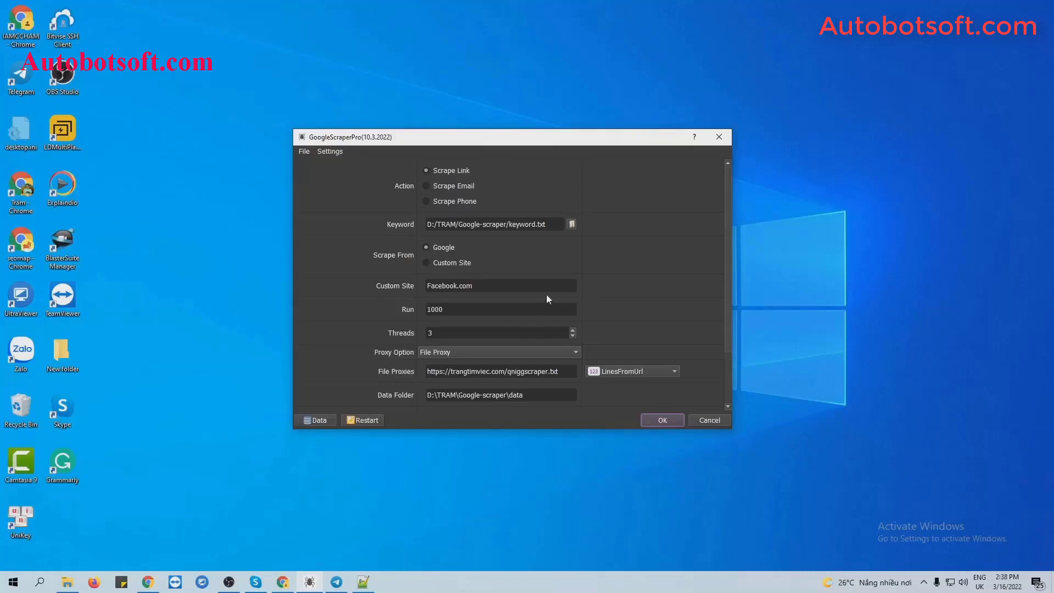
left_click(662, 420)
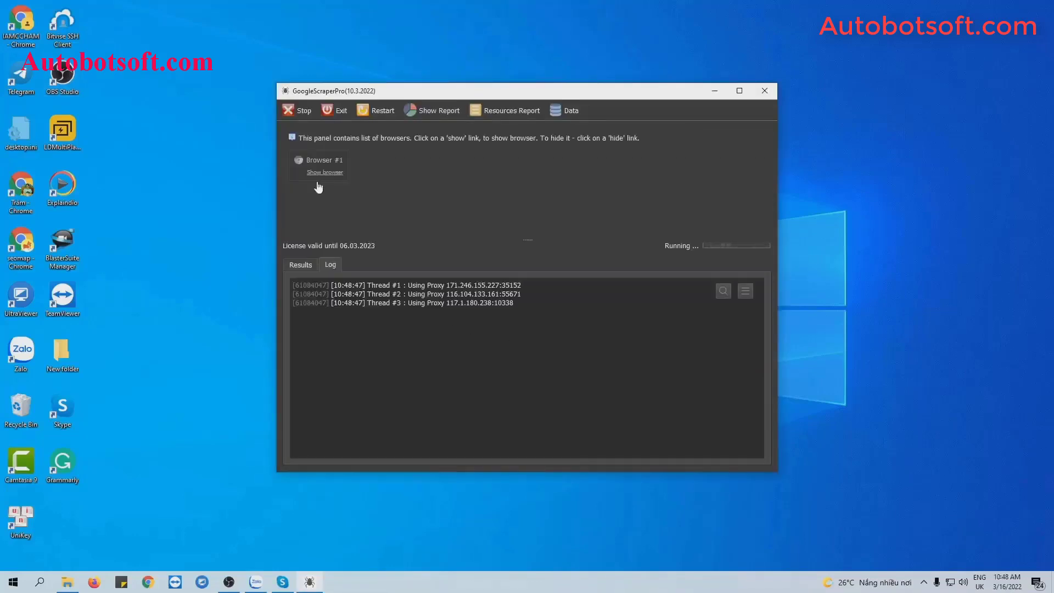
Step: Show scraping browsers #1, #2 and #3 and tile all windows side by side
left_click(322, 172)
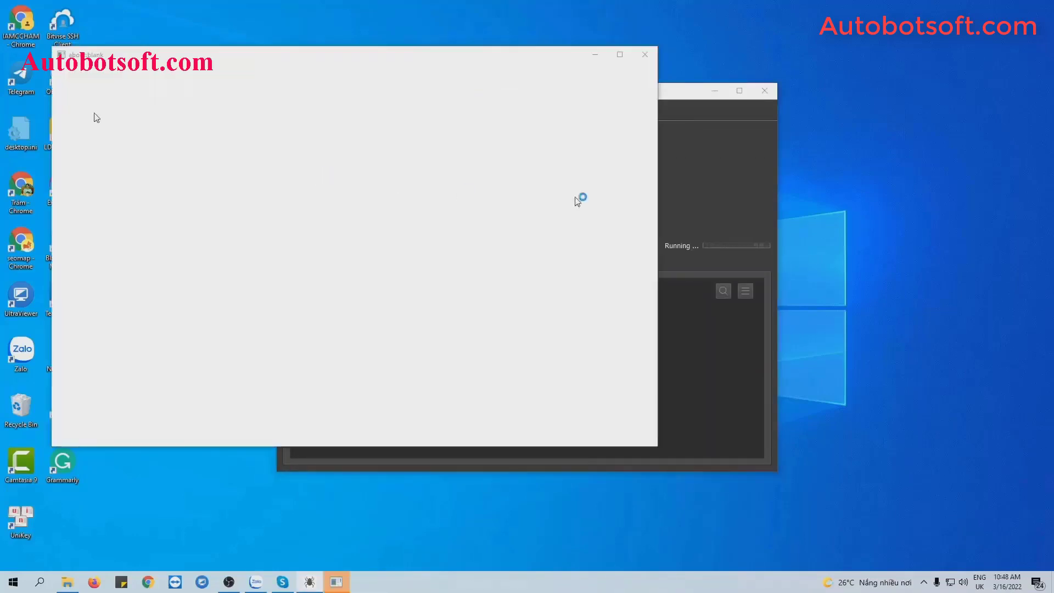
left_click(391, 171)
left_click(696, 170)
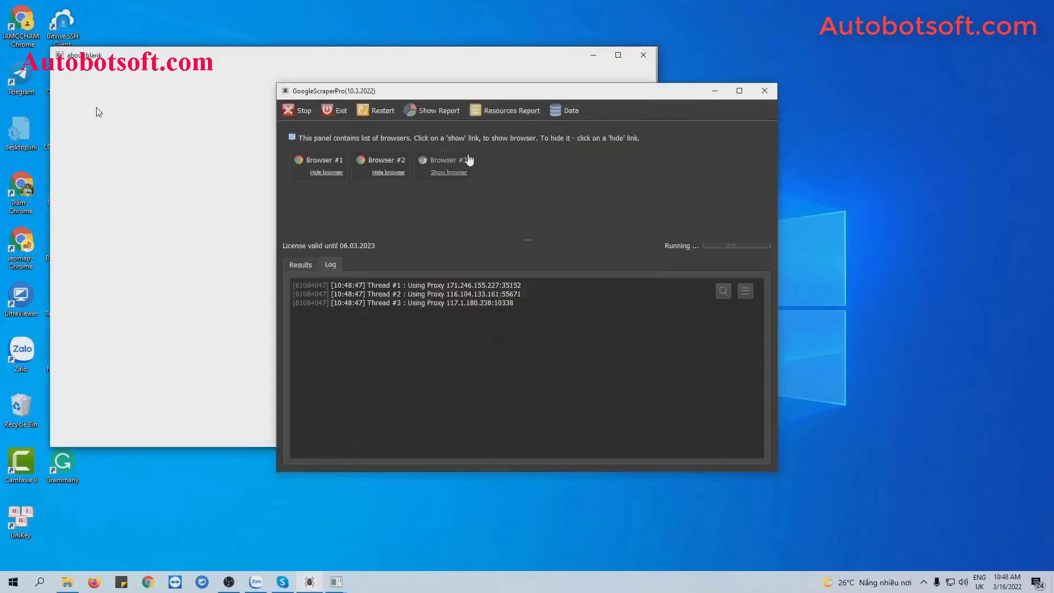
left_click(451, 172)
right_click(614, 582)
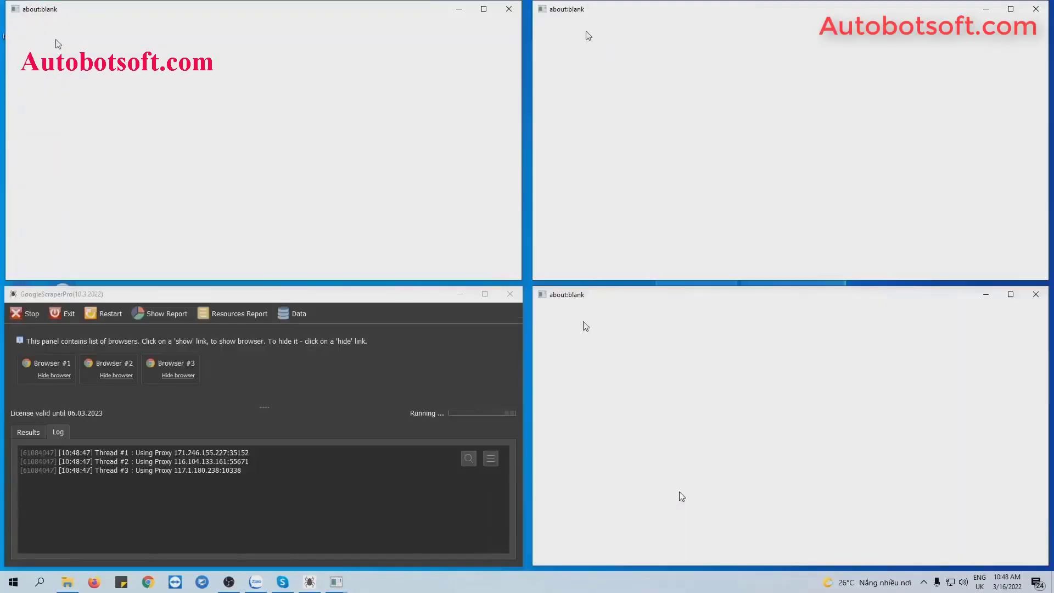
left_click(680, 492)
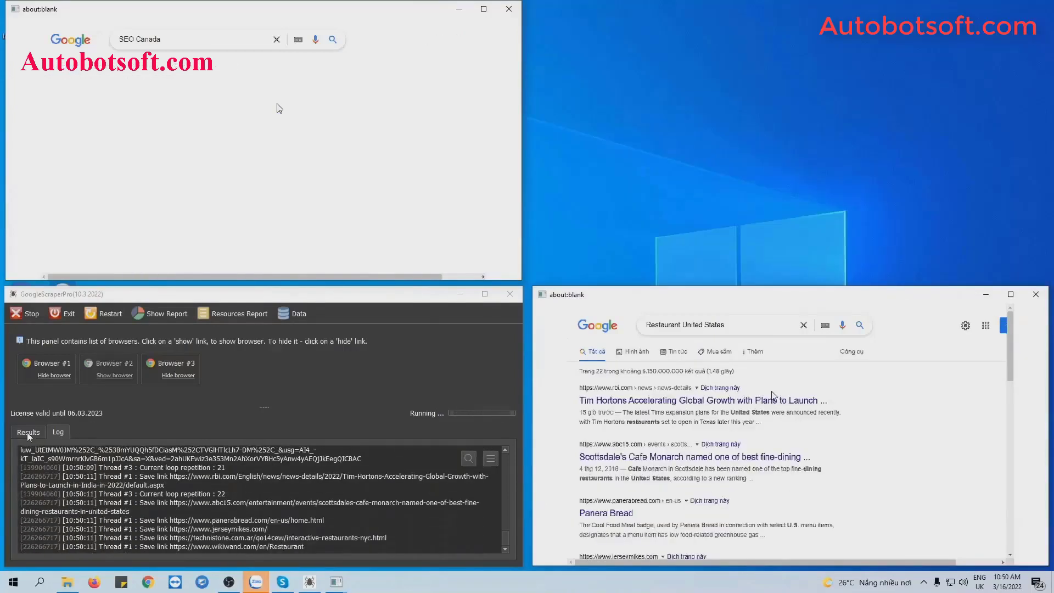
Step: View the Results tab's 519 scraped URLs, then put the links file away
left_click(29, 433)
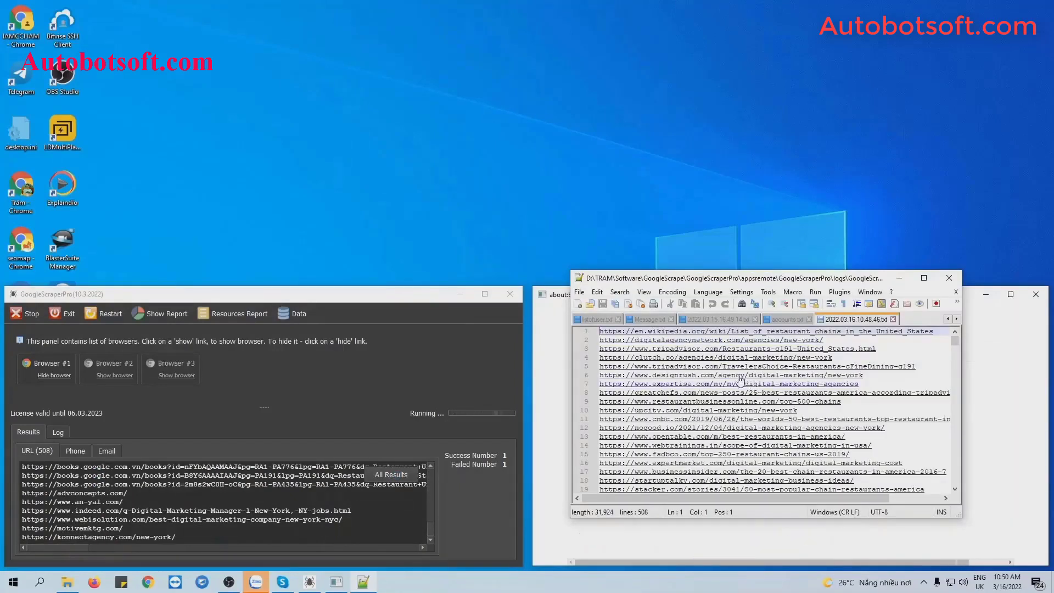
left_click(906, 280)
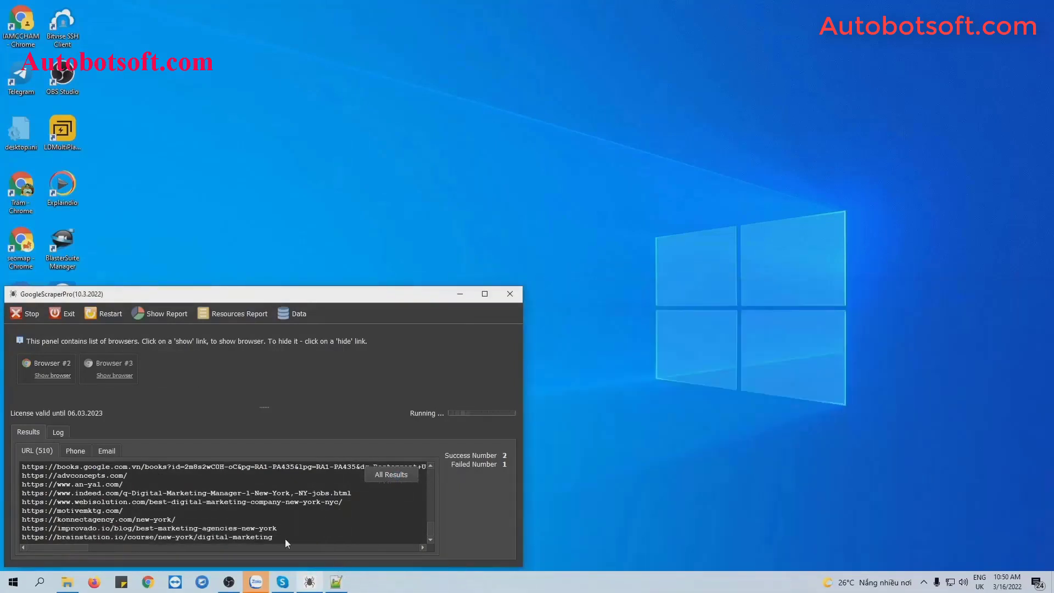
Step: Open link.txt from the data folder, scroll through the saved links, then close it and the folder
left_click(67, 582)
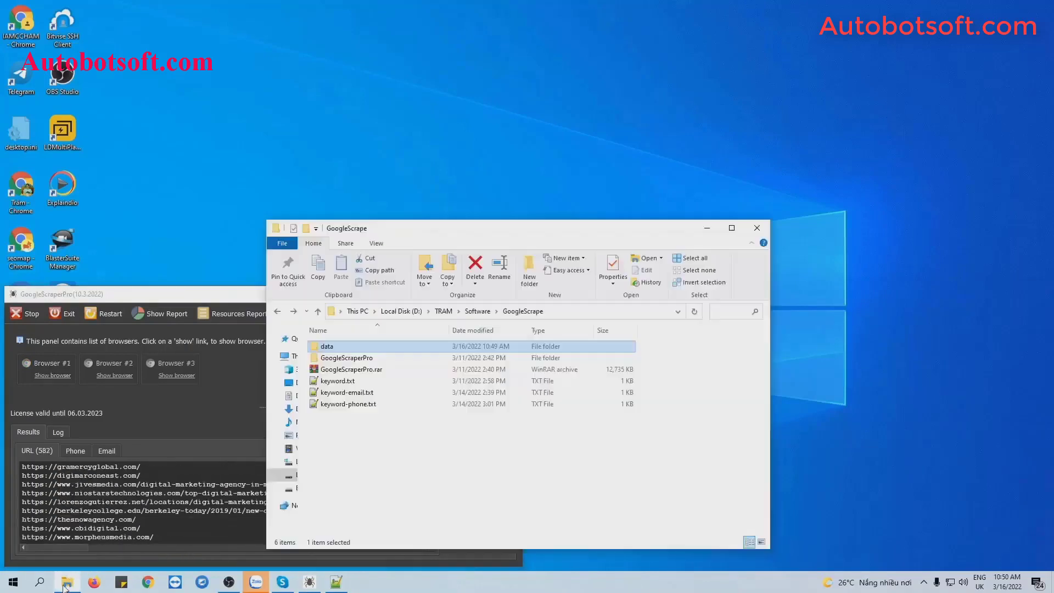
double_click(336, 349)
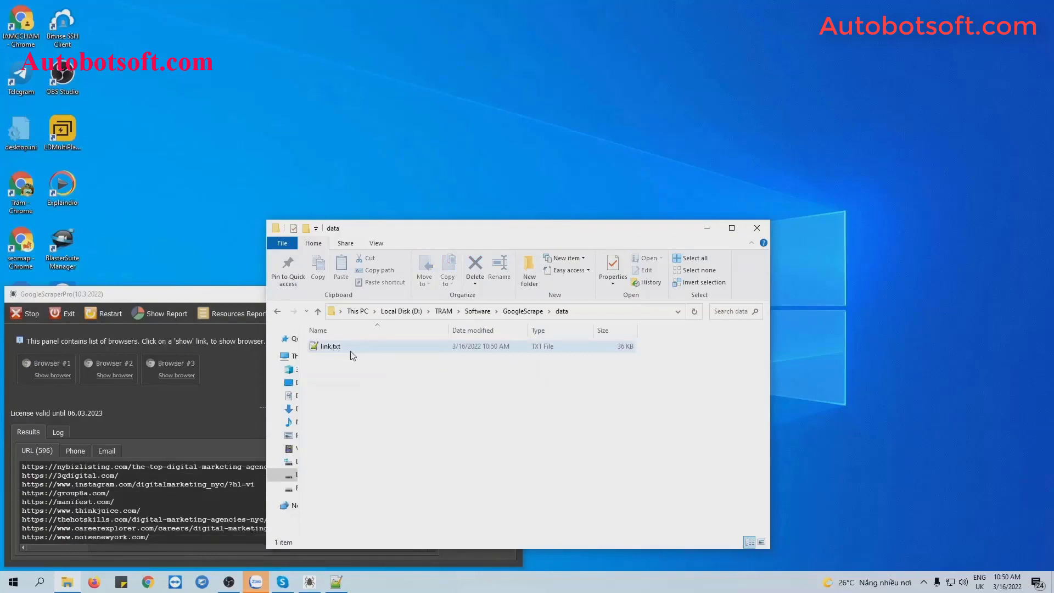
double_click(350, 350)
scroll(675, 389, "down", 3)
scroll(675, 388, "down", 20)
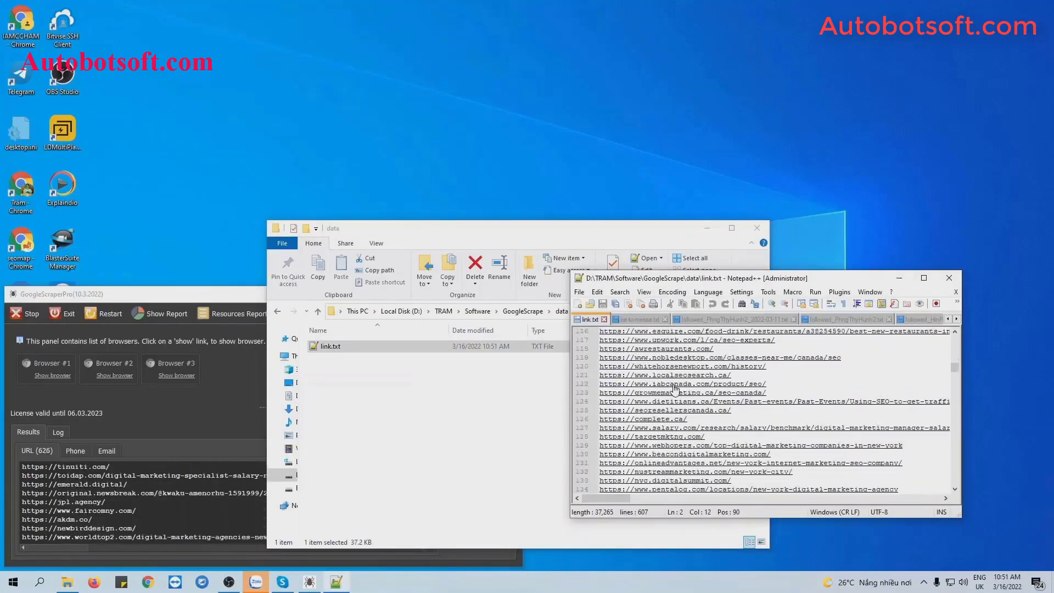
scroll(675, 389, "down", 2)
left_click(949, 278)
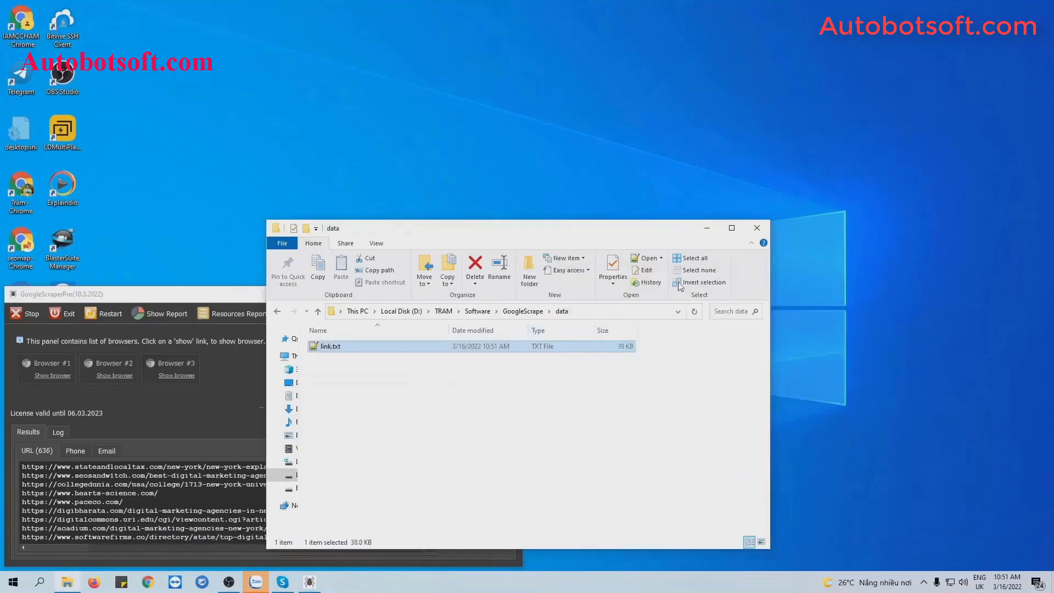
left_click(755, 228)
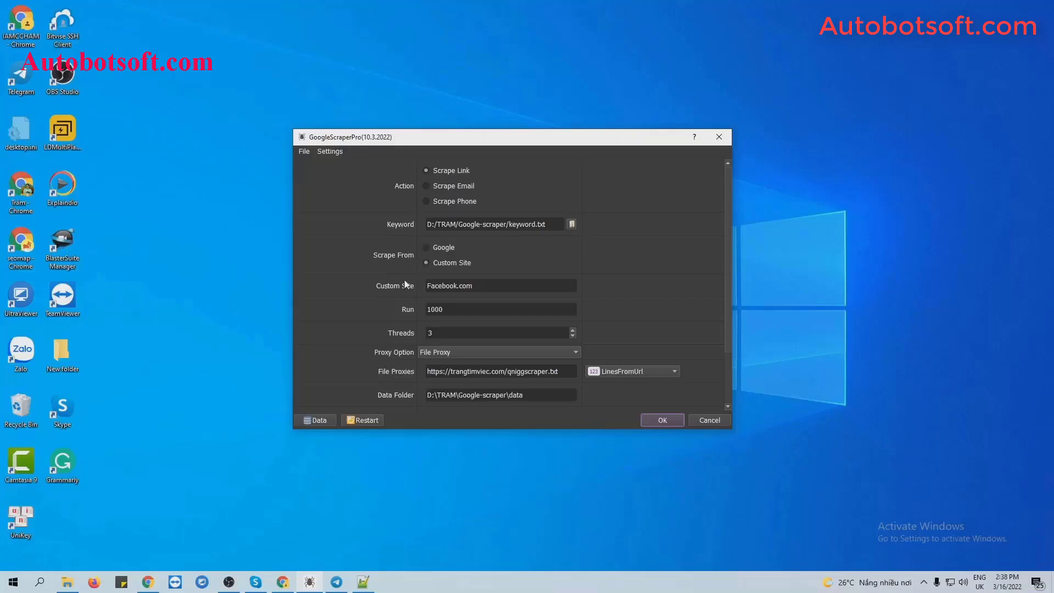
Step: Confirm Facebook.com as the Custom Site and start the 3-thread Scrape Link run
left_click(460, 291)
left_click(662, 420)
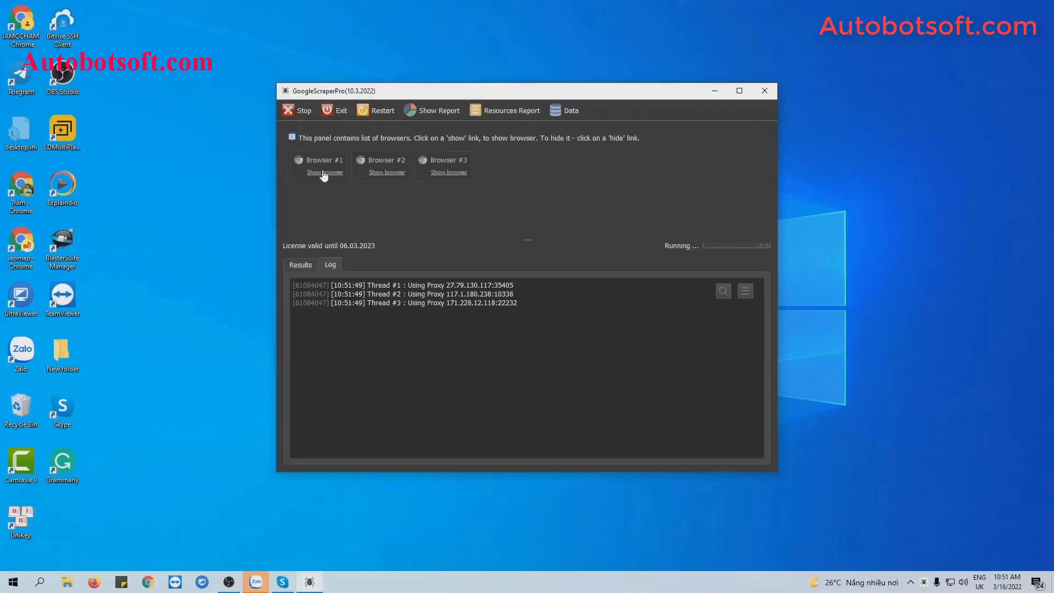
Step: Show Browsers #1, #2 and #3 and tile them side by side with the scraper
left_click(324, 175)
left_click(652, 151)
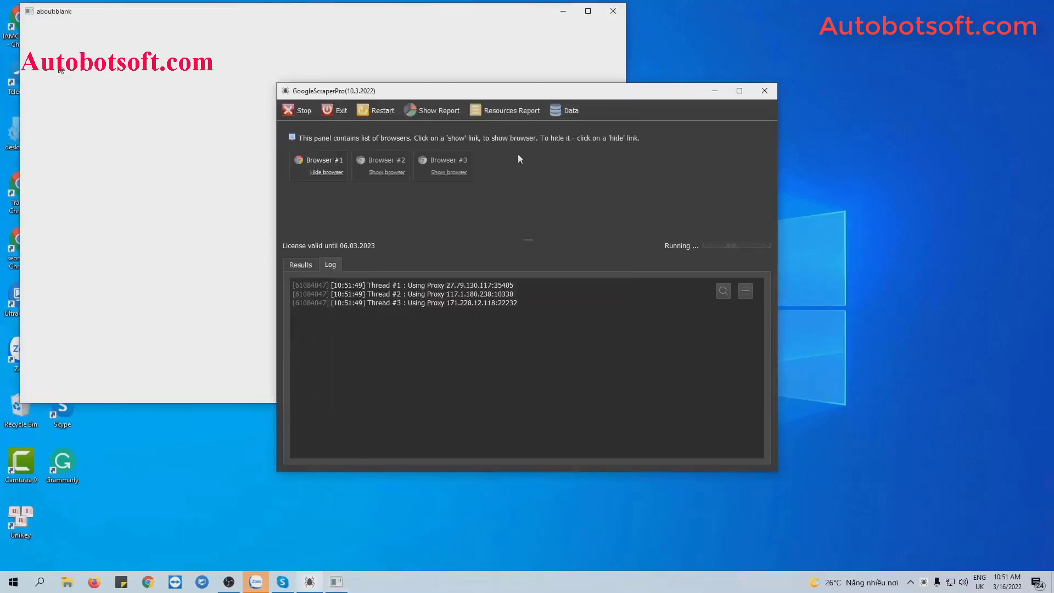
left_click(388, 171)
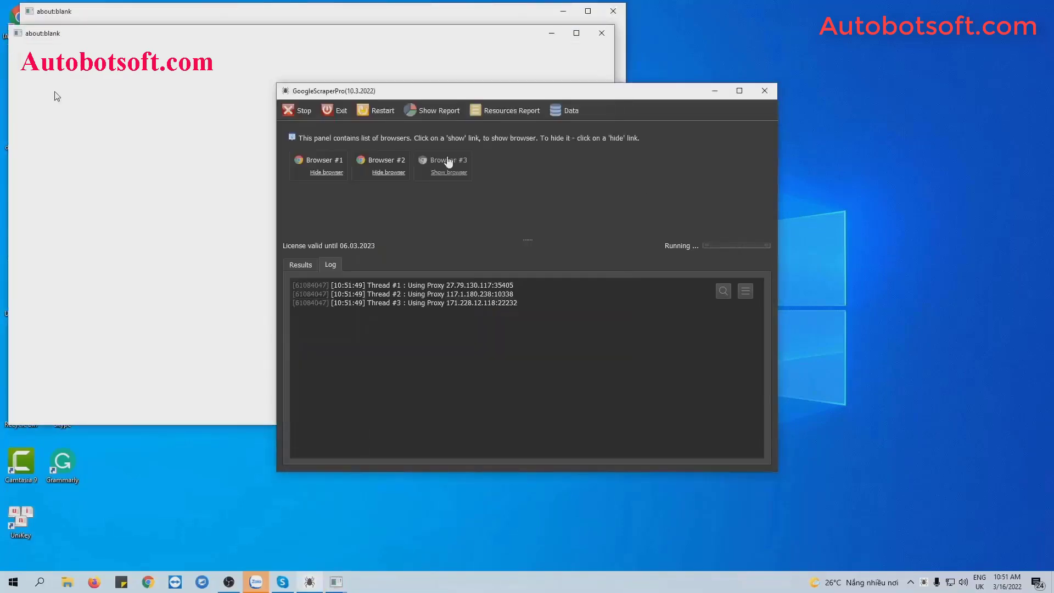
left_click(447, 161)
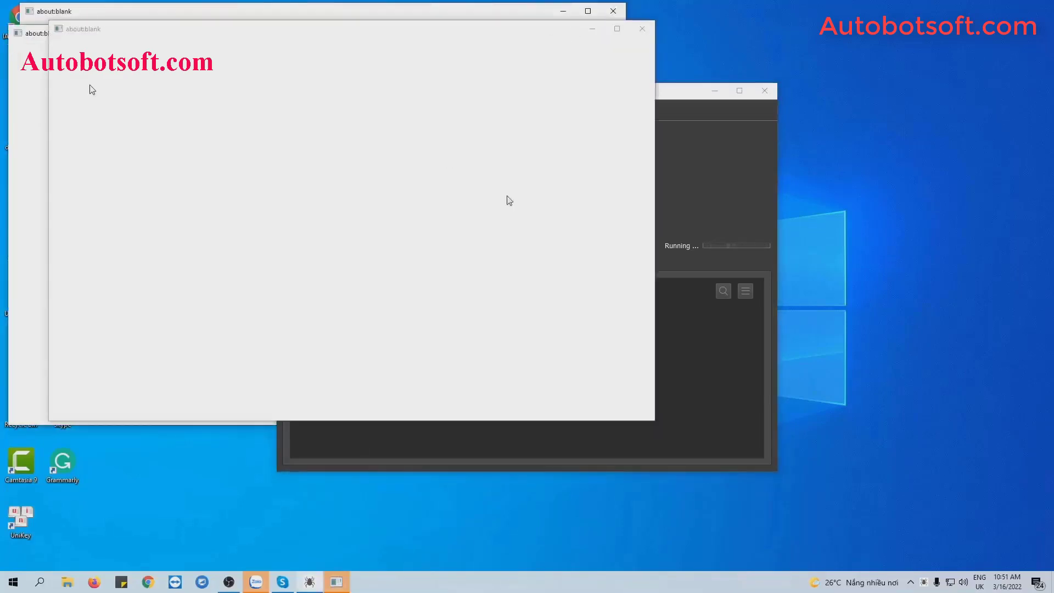
right_click(647, 581)
left_click(722, 466)
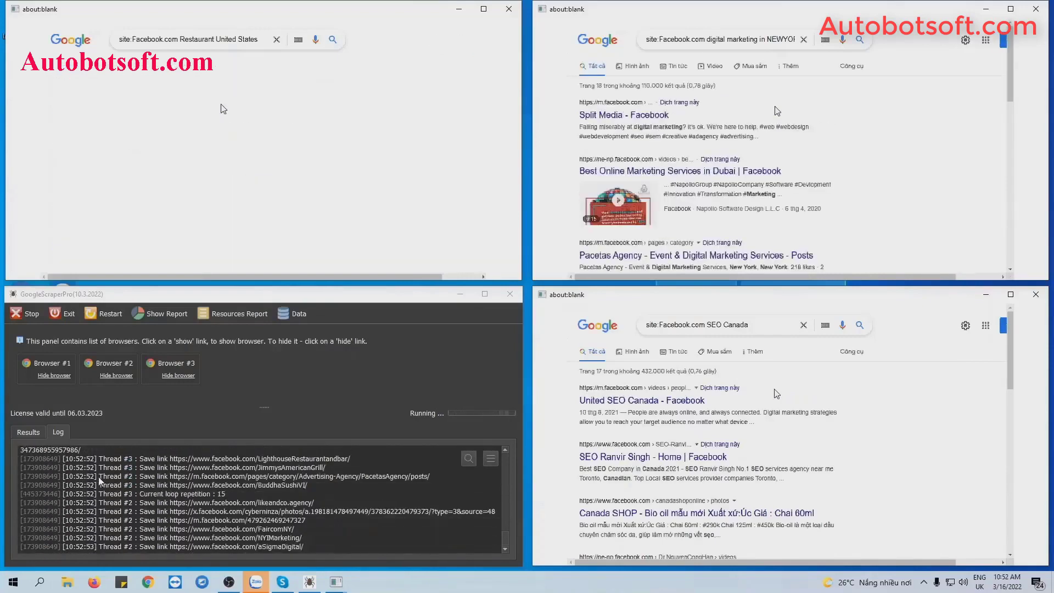
Step: Show the scraped URL list, then open the All Results log in Notepad++ and scroll through it
left_click(29, 432)
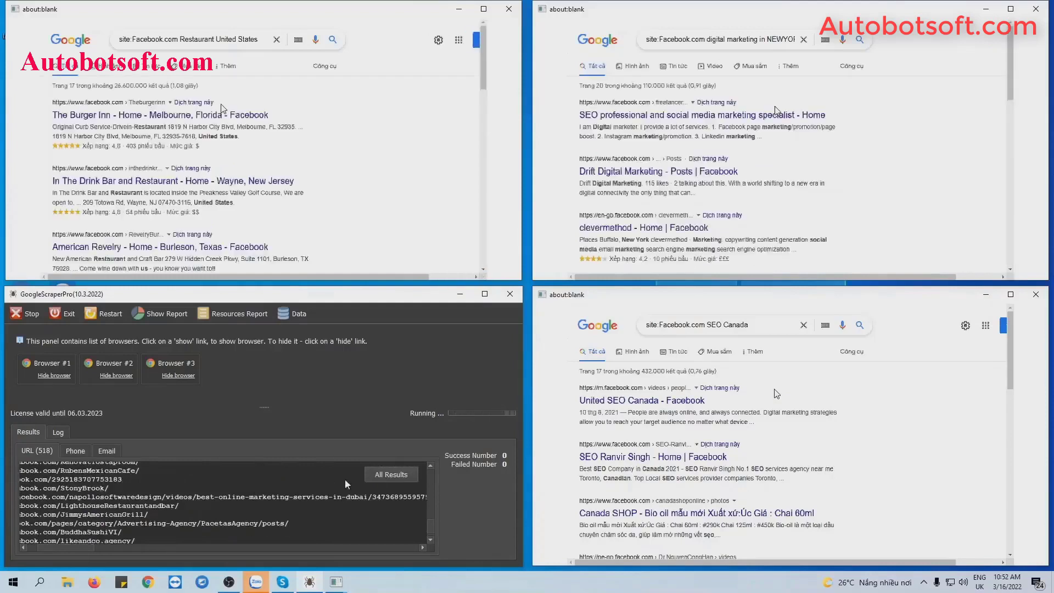
left_click(393, 476)
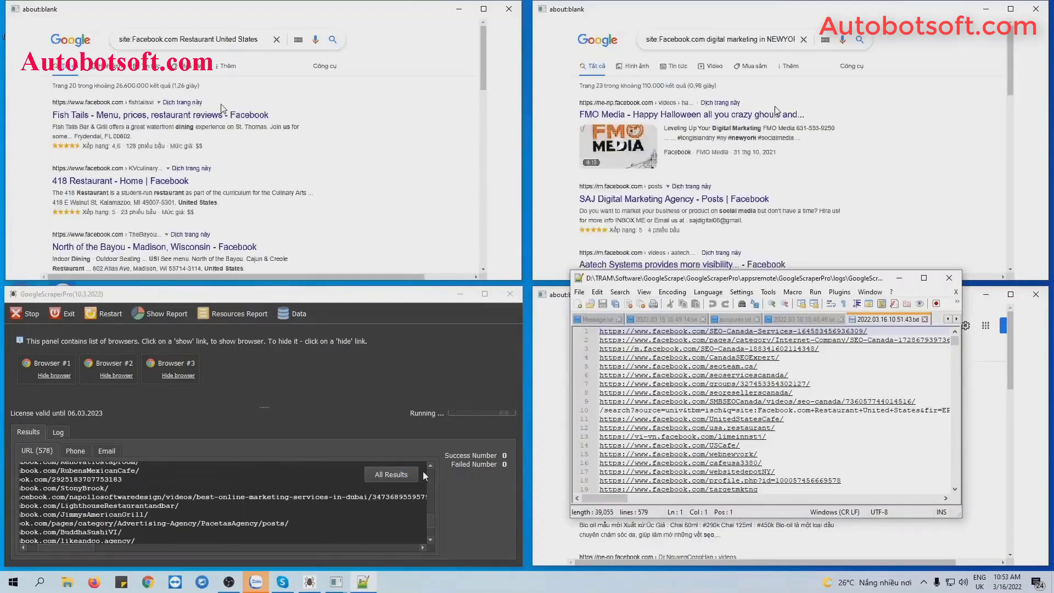
scroll(681, 411, "down", 2)
scroll(681, 411, "down", 9)
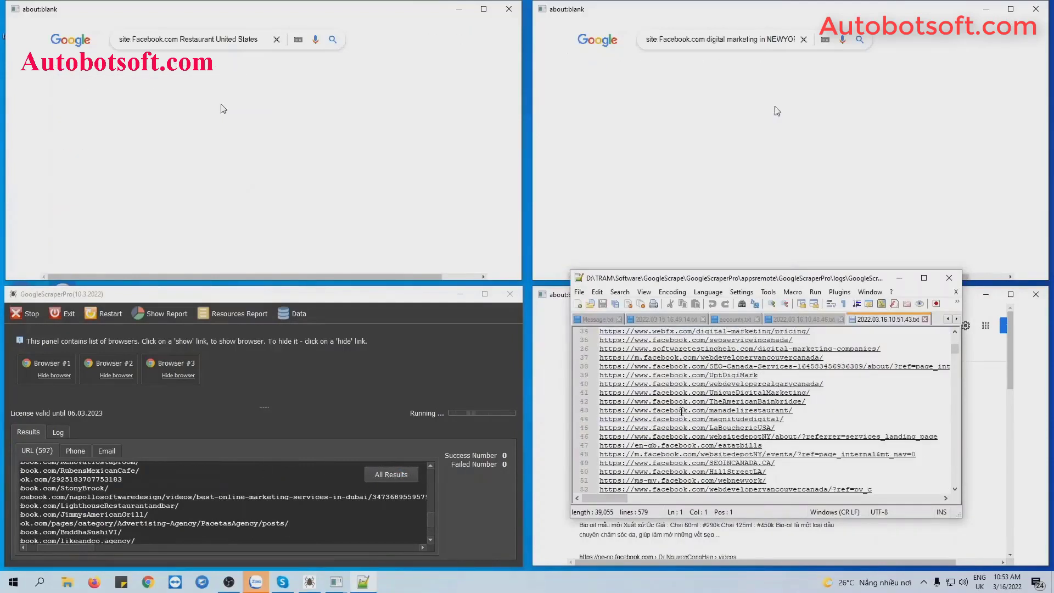
Step: Minimize the log and view the saved links in data\link.txt
left_click(899, 277)
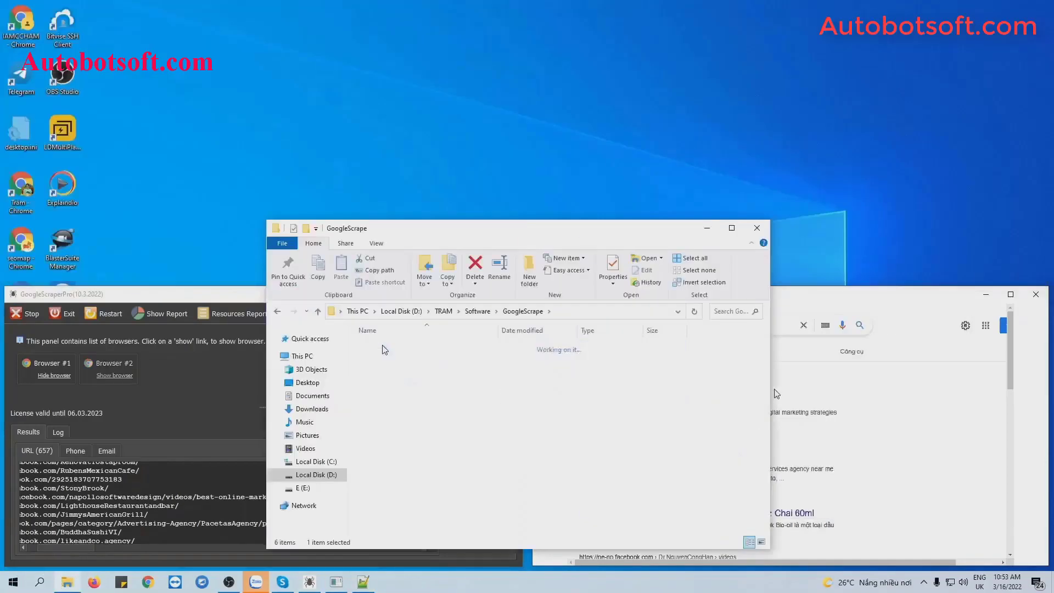
double_click(379, 346)
double_click(379, 346)
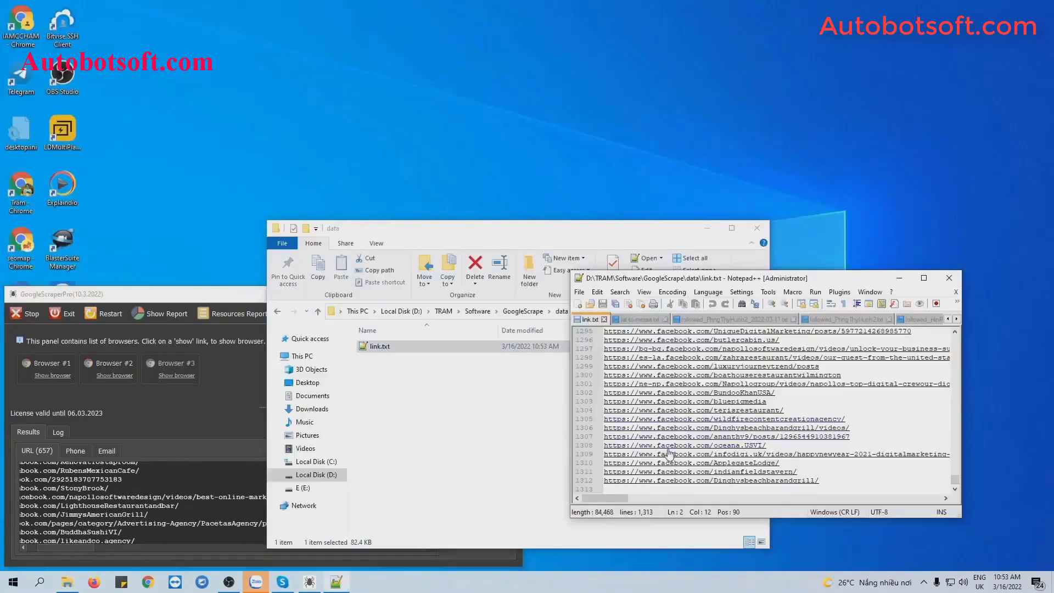
scroll(668, 454, "up", 5)
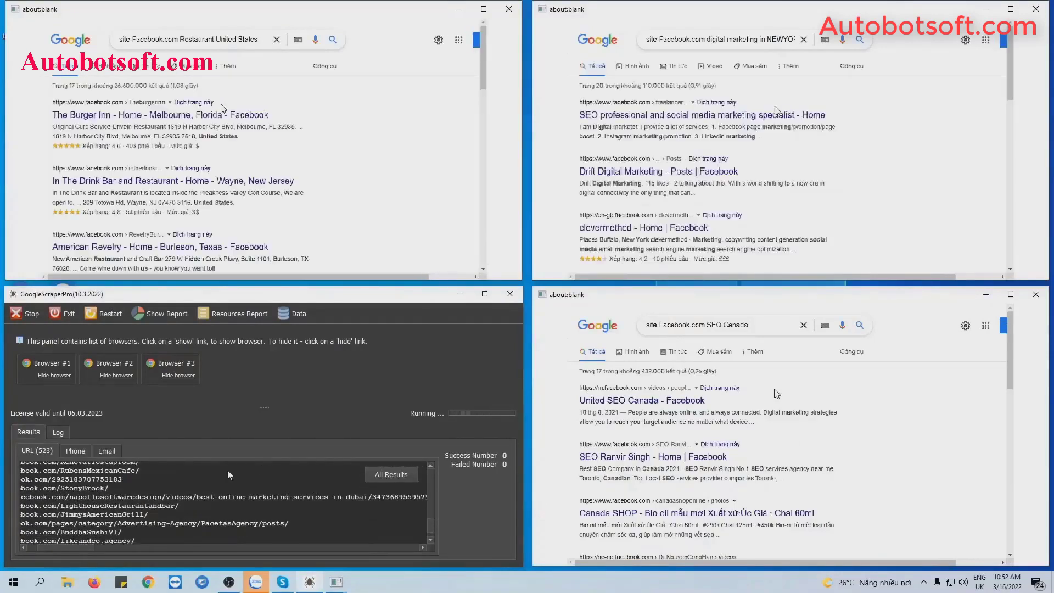
Step: Reopen the All Results log file and scroll down through it
left_click(391, 475)
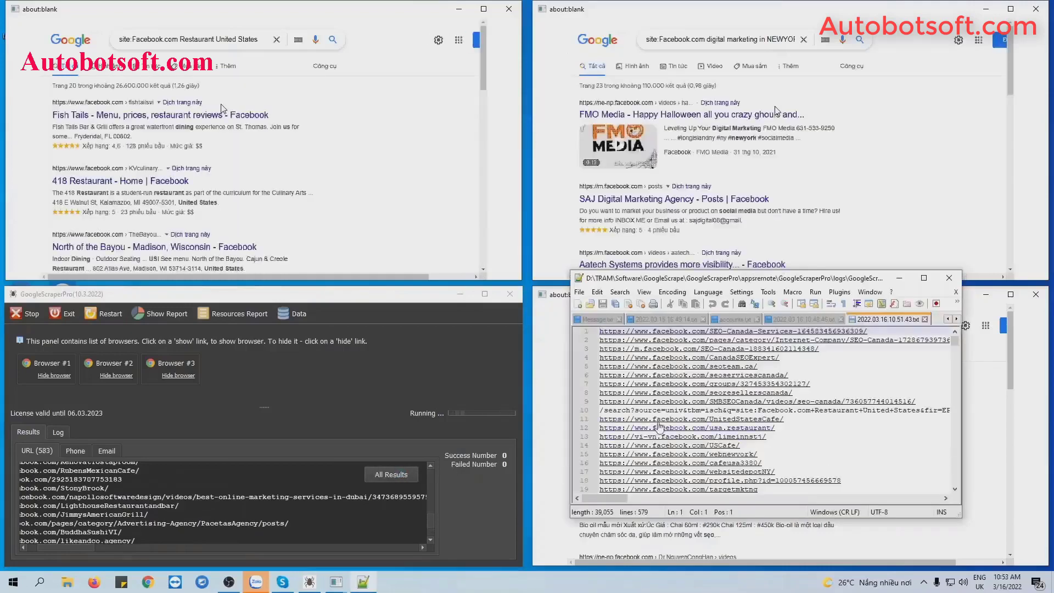
scroll(680, 412, "down", 2)
scroll(680, 411, "down", 9)
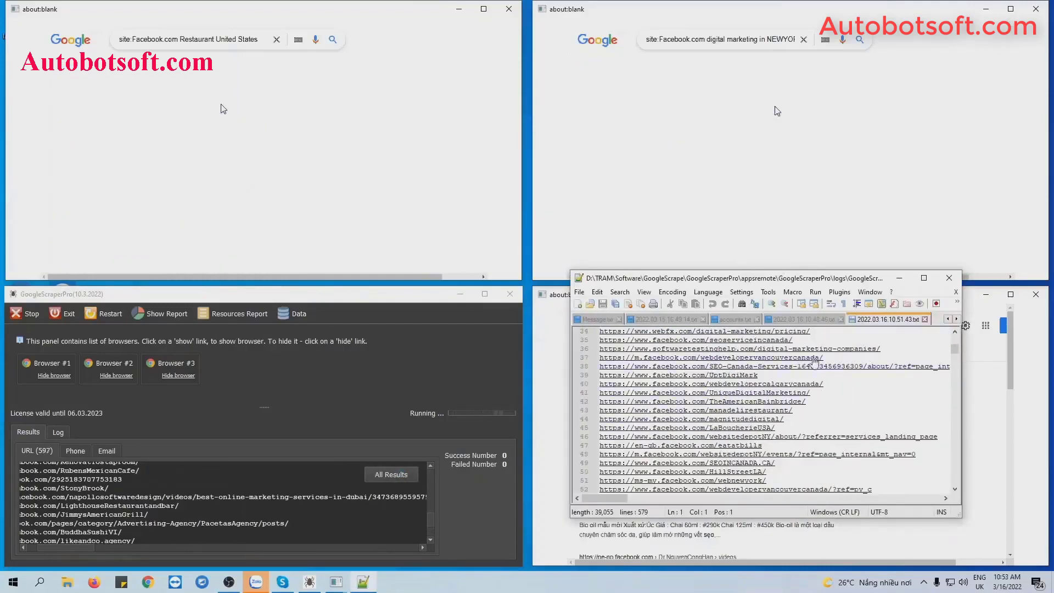
Step: Check the facebook.com links in data\link.txt, then minimize Notepad++ and Explorer
left_click(899, 278)
left_click(67, 582)
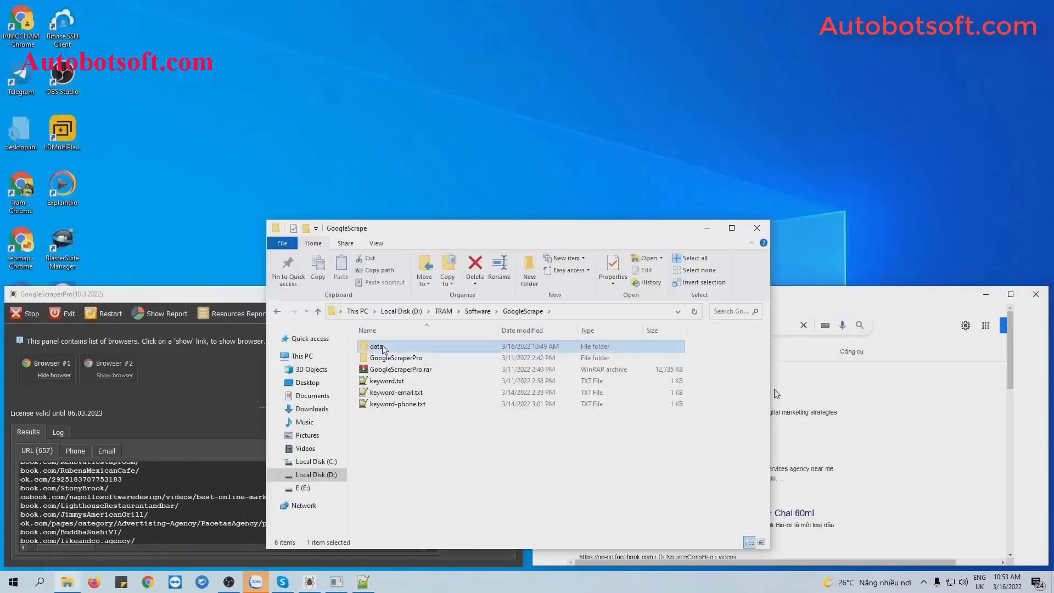
double_click(379, 347)
double_click(379, 346)
scroll(668, 453, "up", 7)
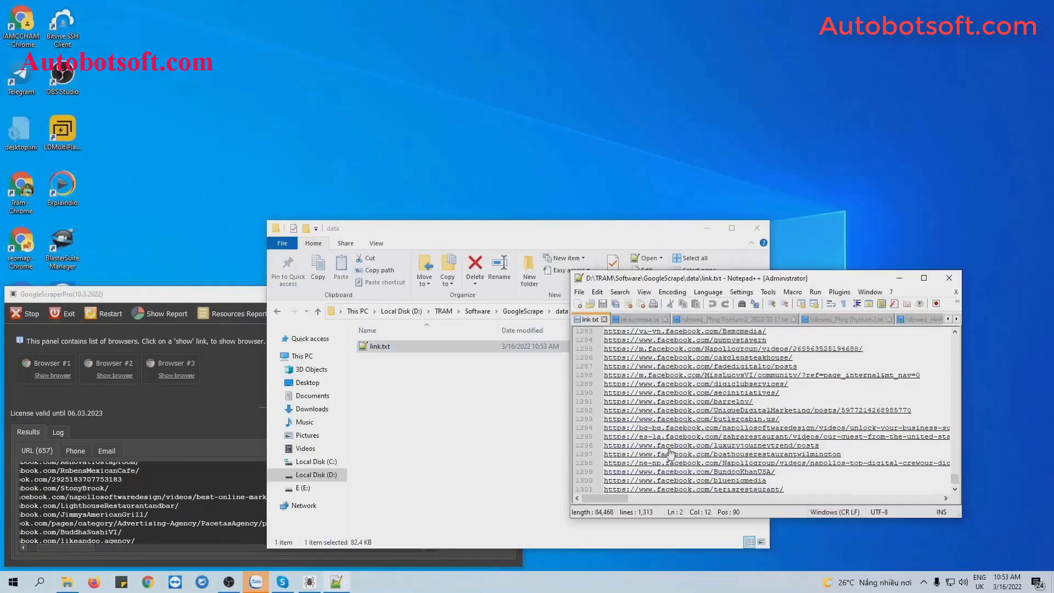
left_click(899, 278)
left_click(707, 228)
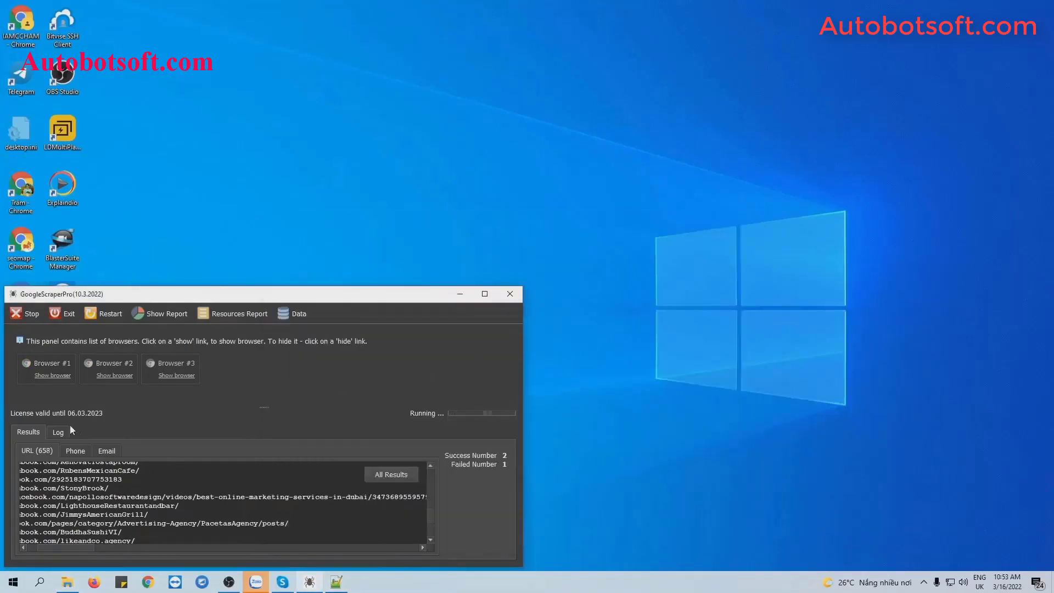